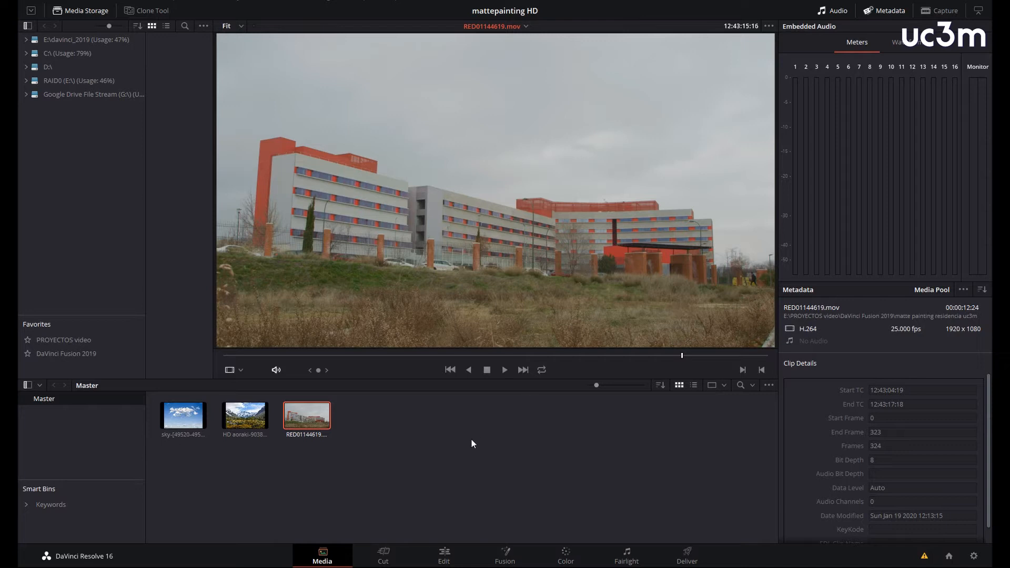
Step: Place the RED01144619.mov clip at the start of a new timeline on the Edit page
click(443, 438)
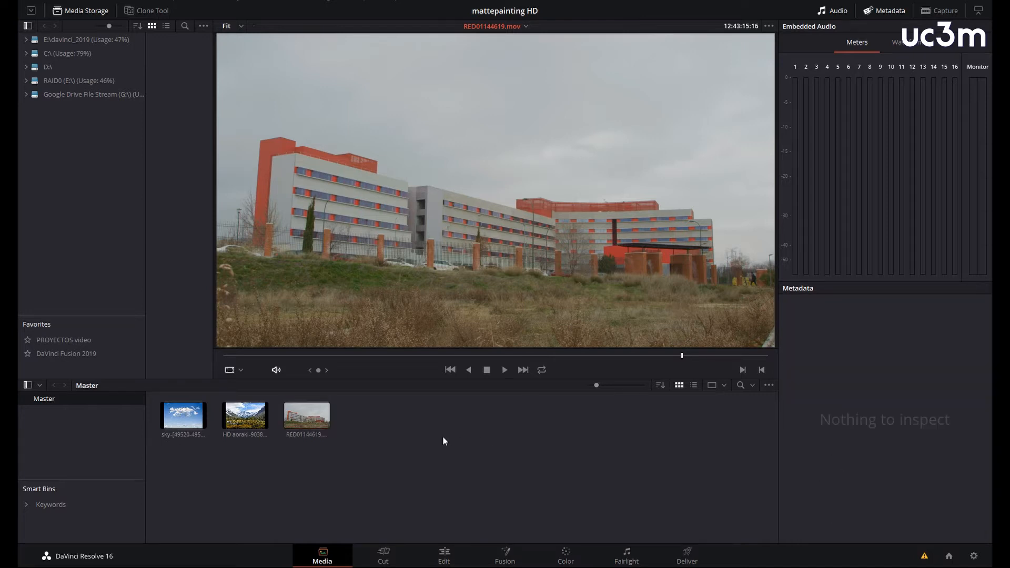
click(442, 556)
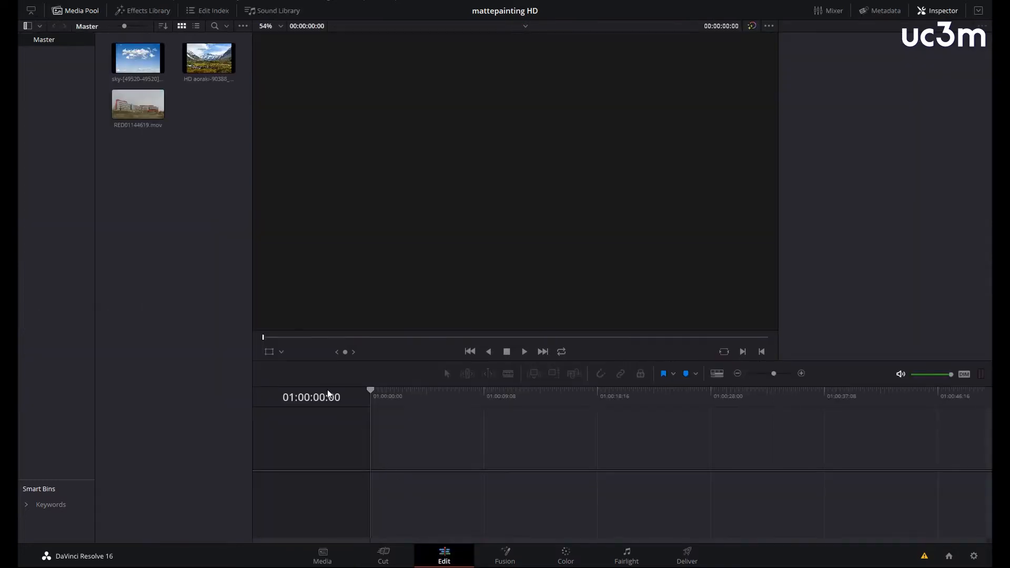
drag(139, 115, 368, 468)
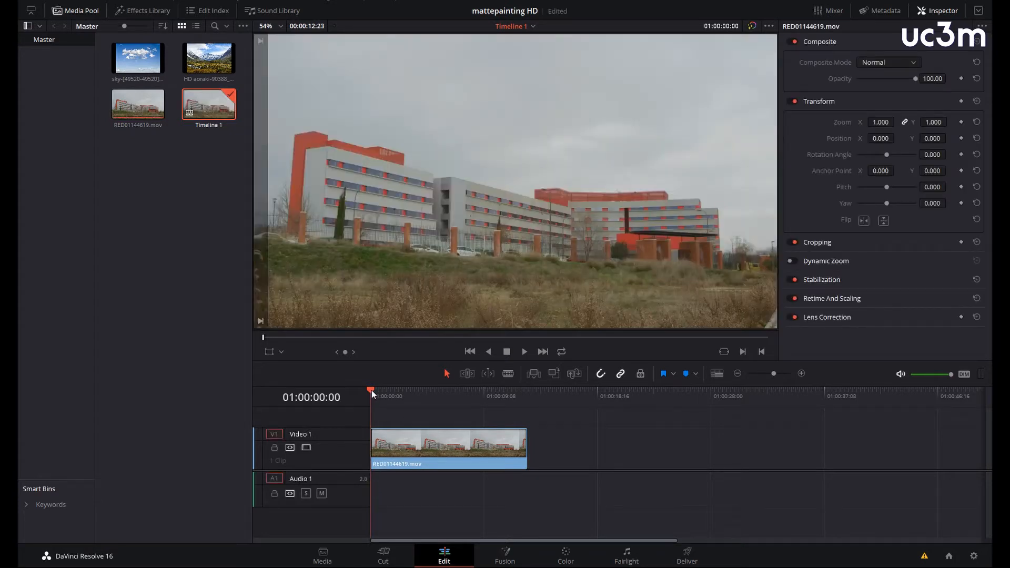
Step: Trim the clip's start to 01:00:01:08 and move the clip back to the beginning of the timeline
mouse_move(378, 389)
mouse_down()
mouse_move(400, 395)
mouse_move(387, 398)
mouse_up()
drag(372, 443, 387, 443)
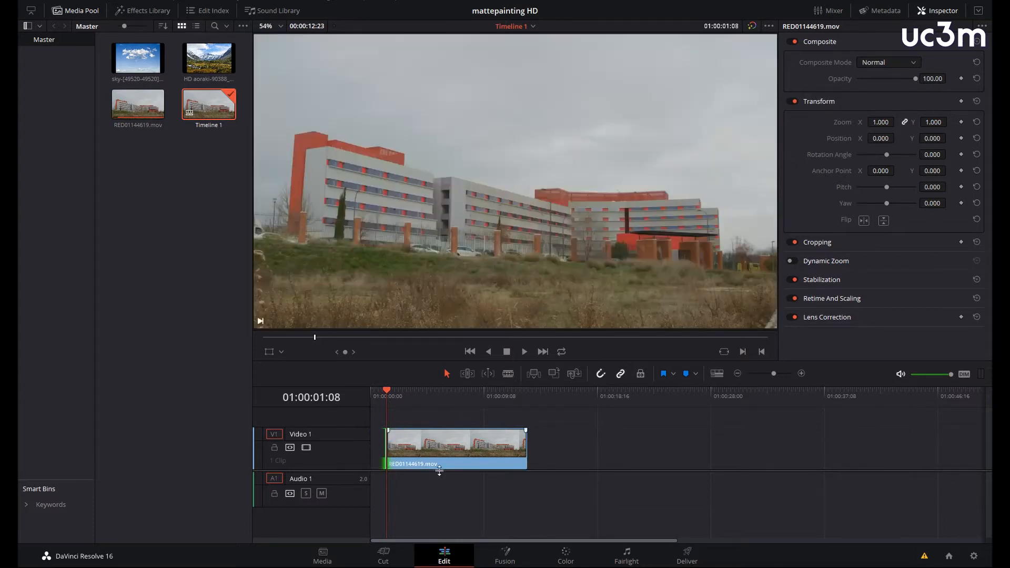
drag(439, 466, 415, 466)
Step: Trim the end of the building clip to leave about 9 seconds, and return the playhead to 01:00:00:00
drag(390, 394, 480, 399)
drag(505, 445, 479, 445)
mouse_move(479, 390)
mouse_down()
mouse_move(434, 396)
mouse_move(436, 388)
mouse_move(475, 401)
mouse_move(466, 402)
mouse_move(364, 408)
mouse_up()
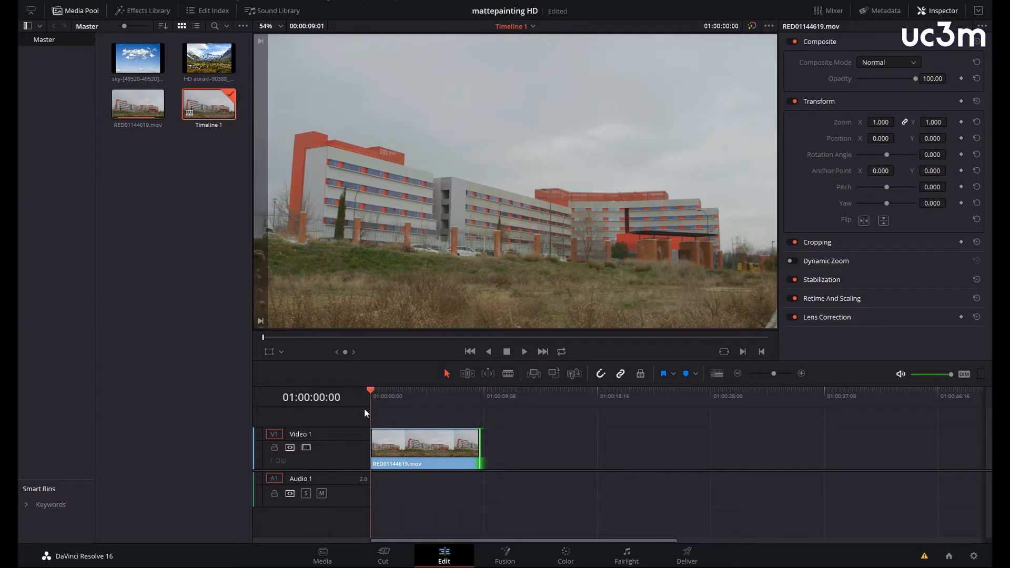
Step: Open the clip in Fusion near its midpoint and rename the MediaIn1 node as edificio
click(424, 392)
click(508, 560)
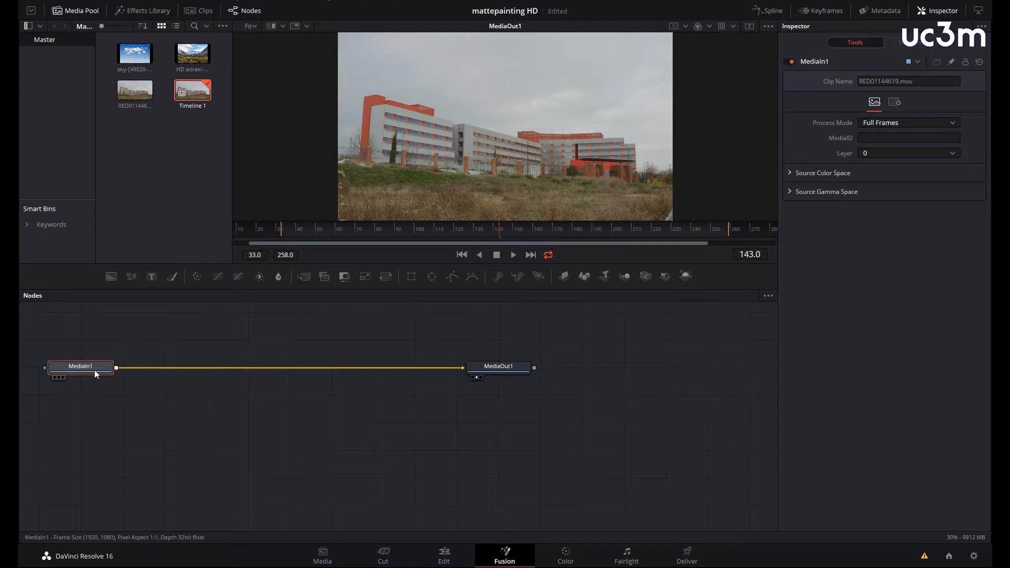
key(F2)
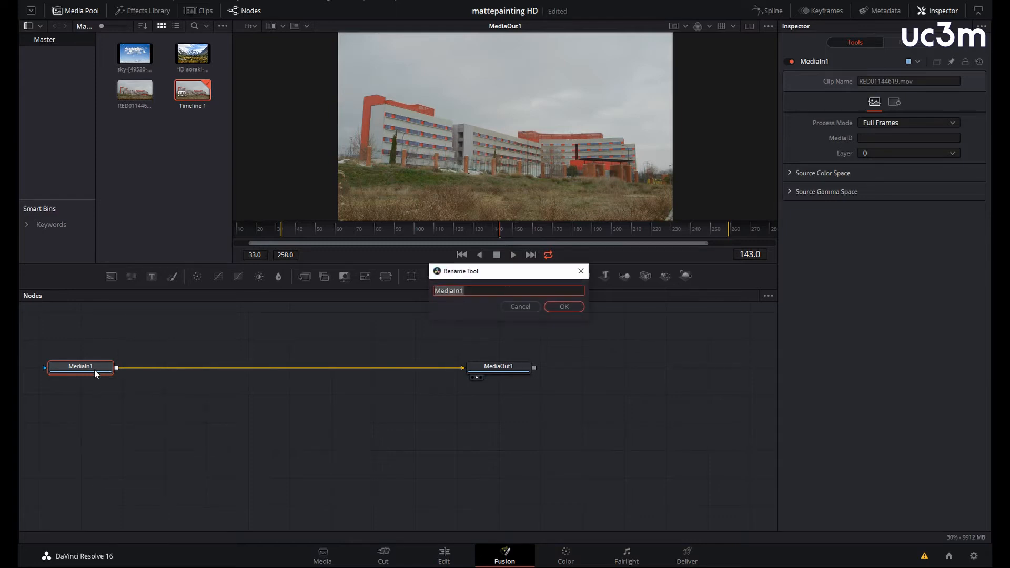
text(edificio)
click(567, 308)
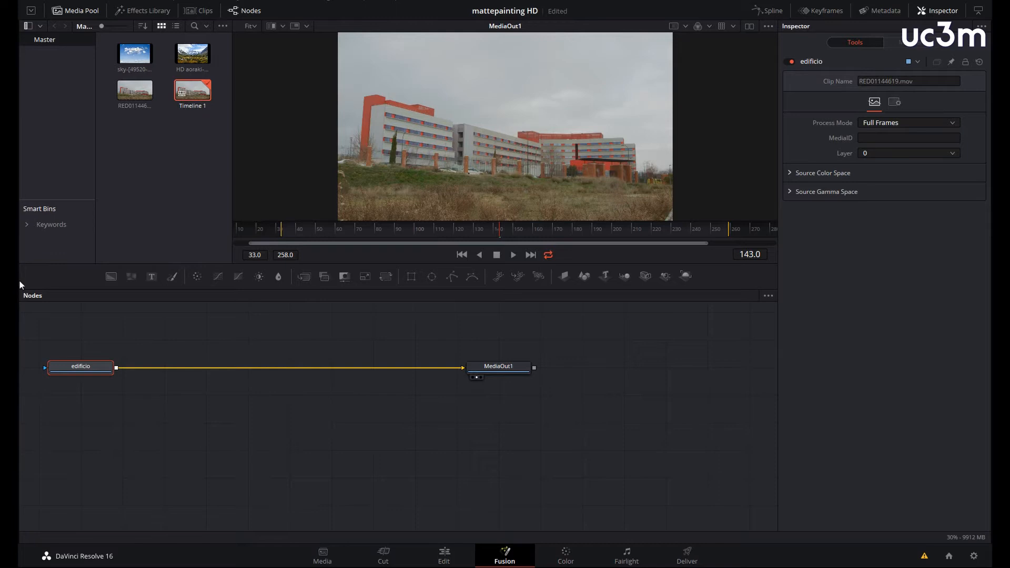
Step: Add the sky image to the node graph and rename its node as cielo
drag(133, 64, 169, 331)
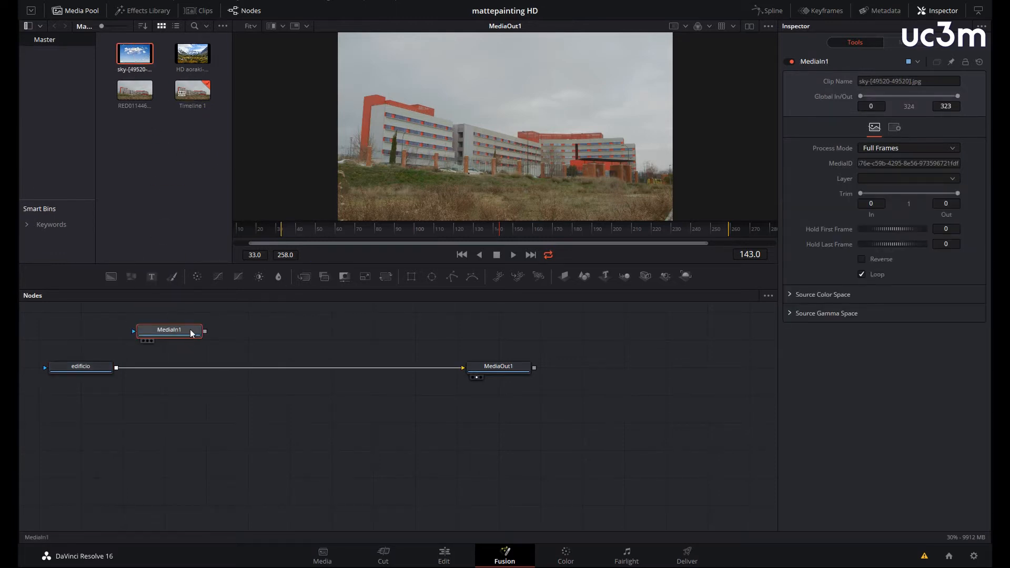
key(F2)
text(cielo)
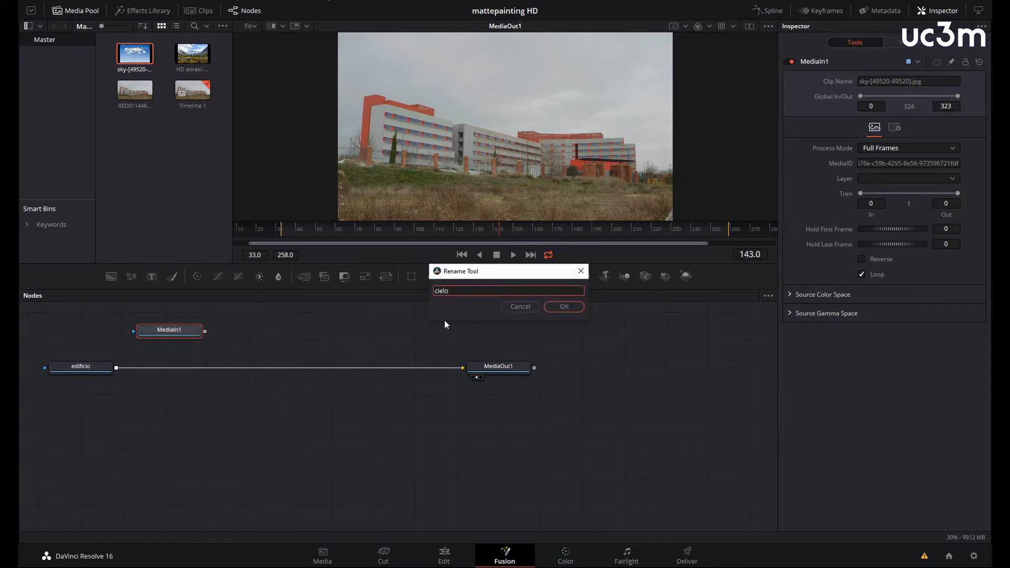
click(563, 307)
Step: Add the HD aoraki mountain image to the node graph and rename its node as montaña
drag(192, 53, 318, 335)
key(F2)
text(m.o)
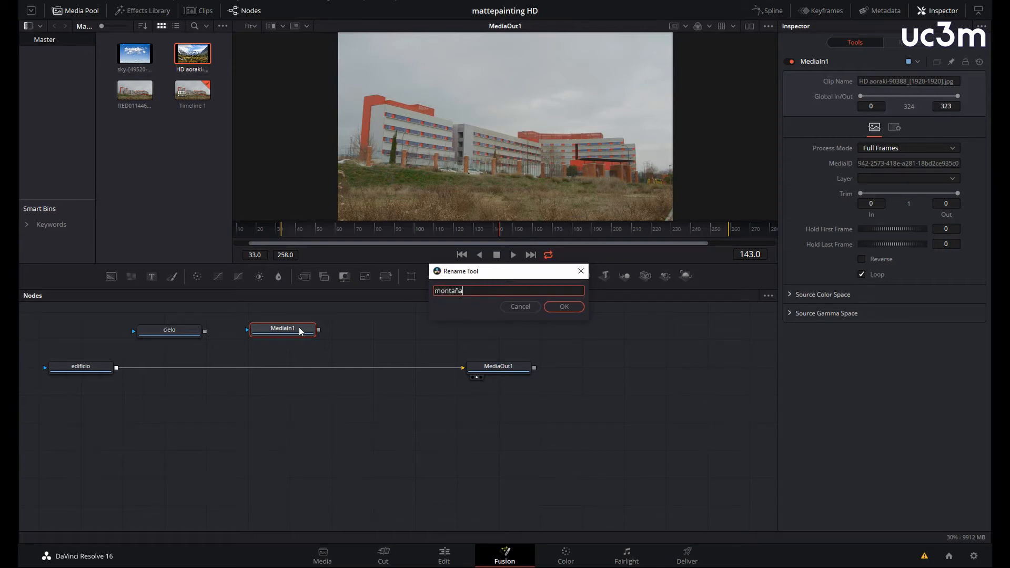
click(572, 309)
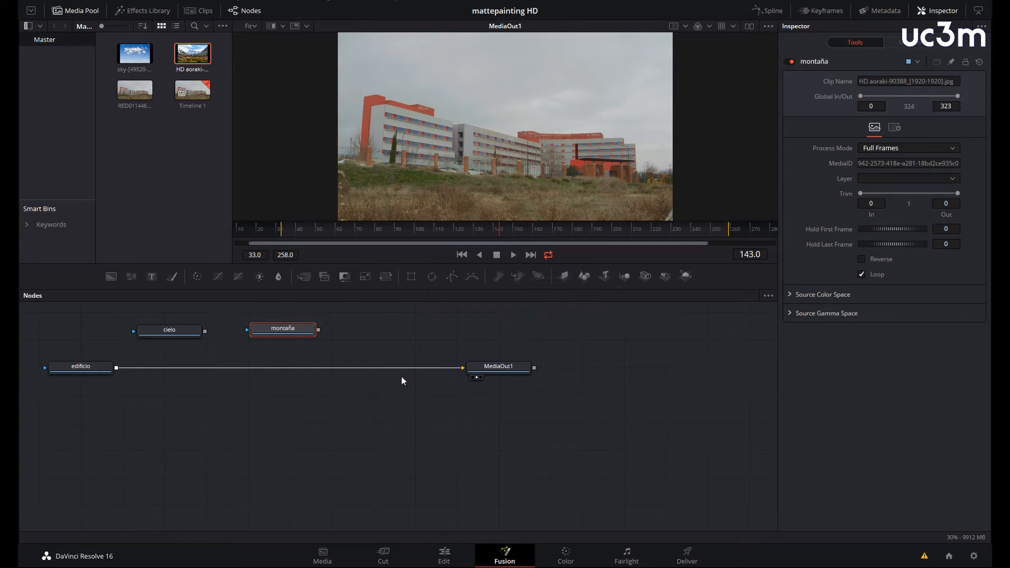
Step: Merge the cielo node over edificio, and the montaña node over the result of that merge
drag(204, 331, 117, 369)
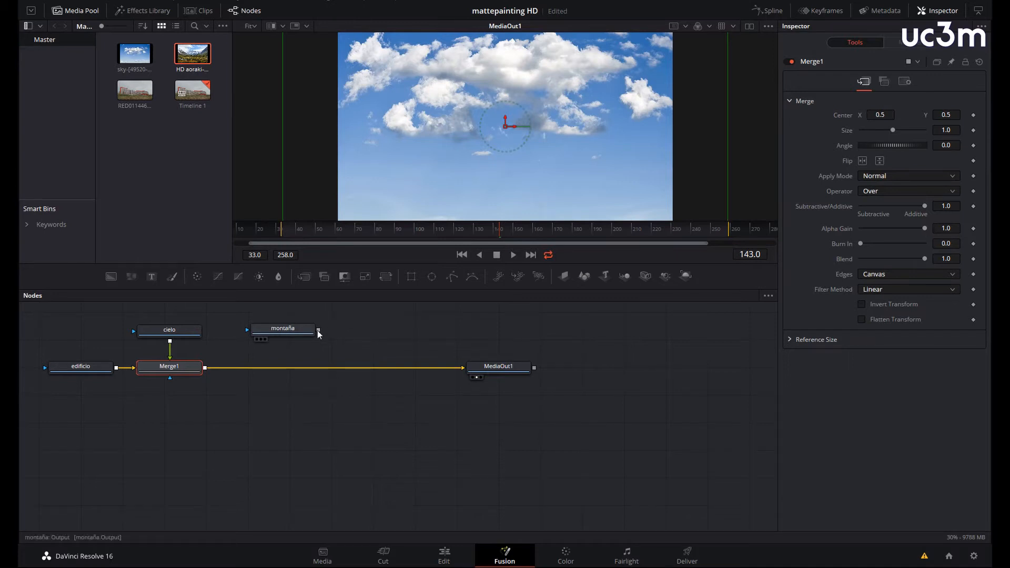
drag(318, 330, 209, 367)
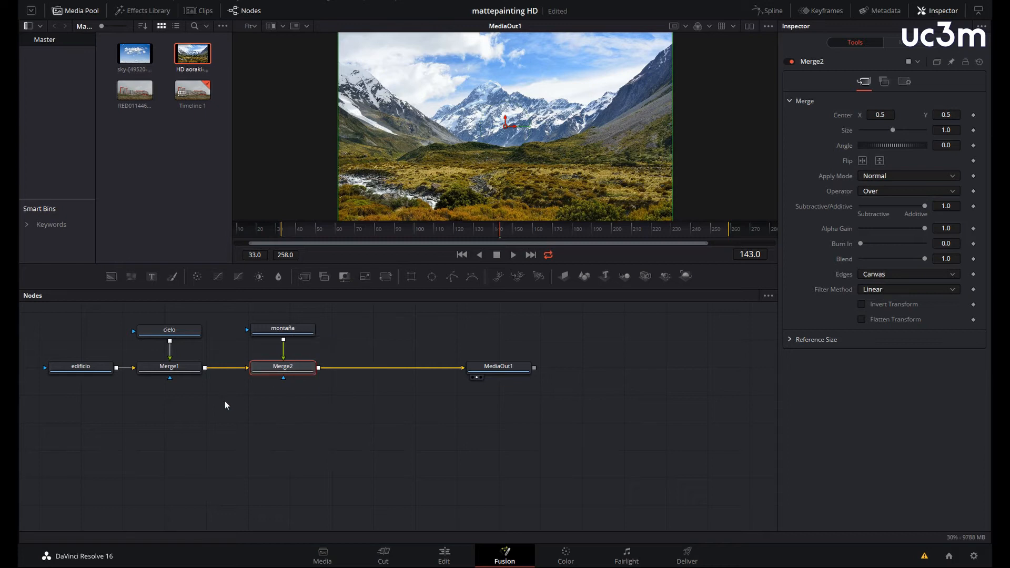
click(203, 406)
Step: Add a Polygon mask to Merge1 and arrange the mask node directly below it
click(179, 371)
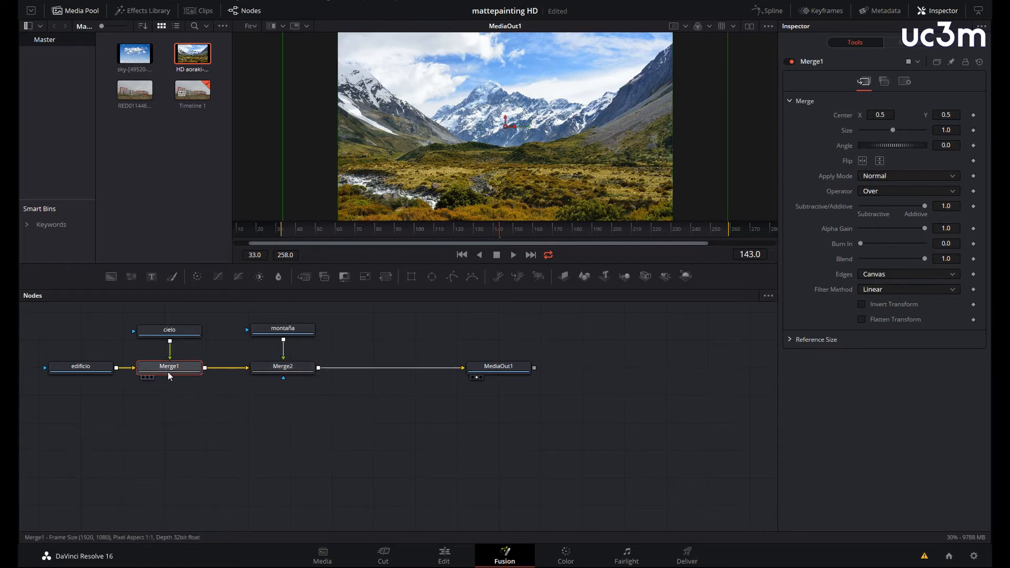
click(452, 277)
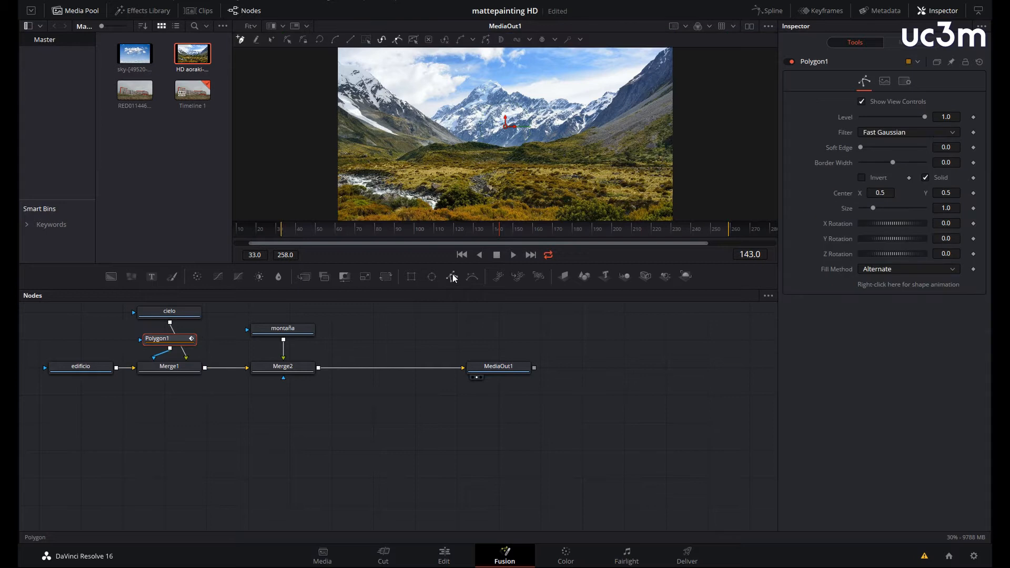
drag(197, 340, 195, 399)
drag(179, 364, 172, 364)
drag(183, 405, 178, 406)
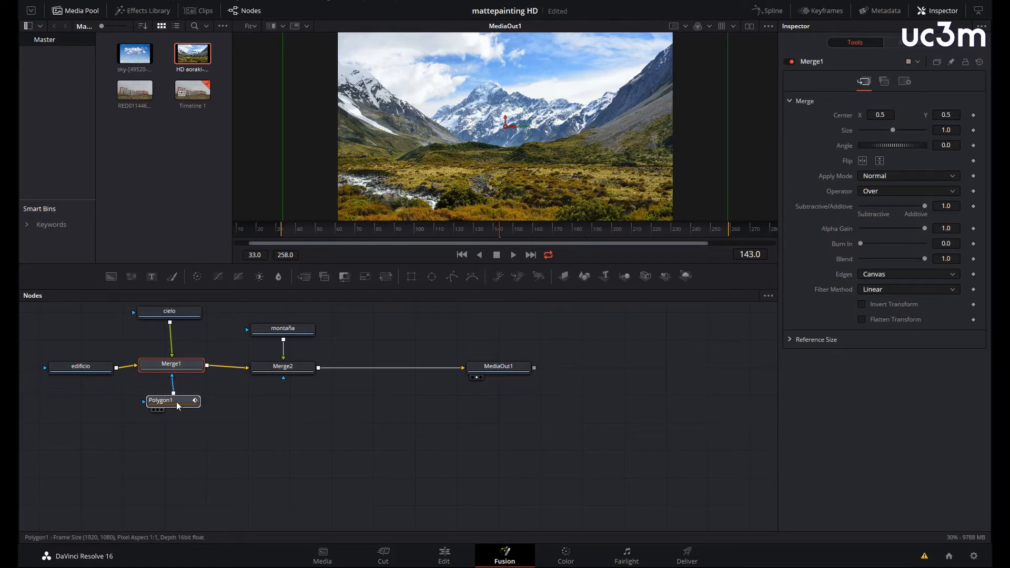
Step: Add a Polygon mask to Merge2 and arrange the mask node directly below it
click(279, 365)
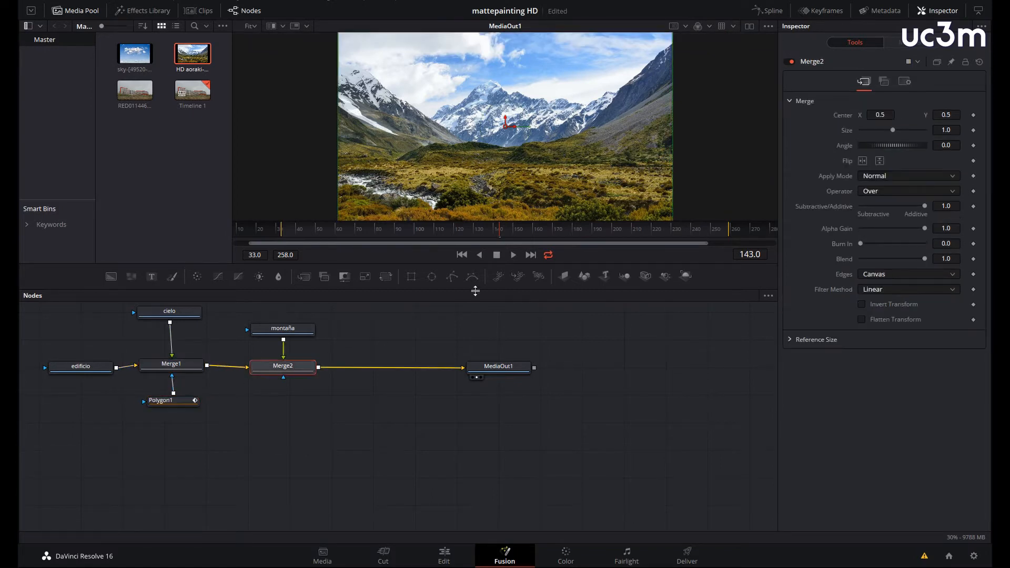
click(452, 277)
drag(272, 338, 271, 405)
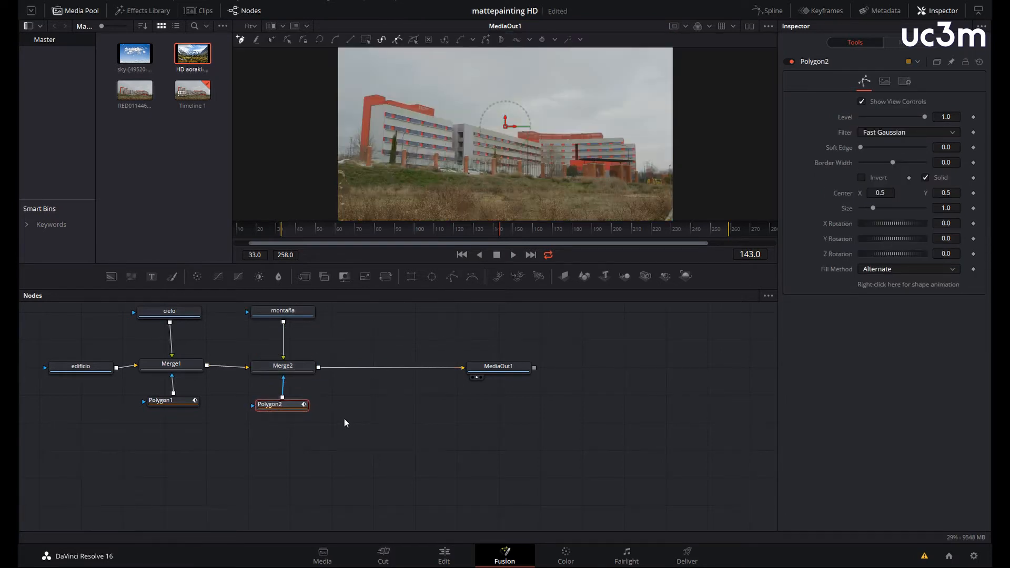
Step: Enlarge the viewer and start the Polygon1 outline from outside the frame's left edge up to the peak of the building's left tower
drag(371, 350, 442, 402)
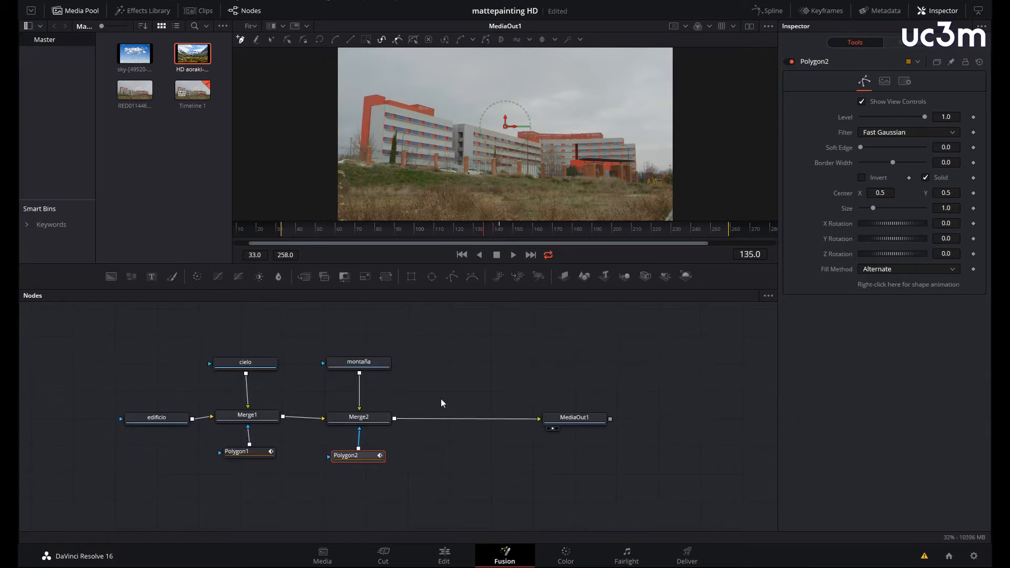
scroll(440, 399, down, 2)
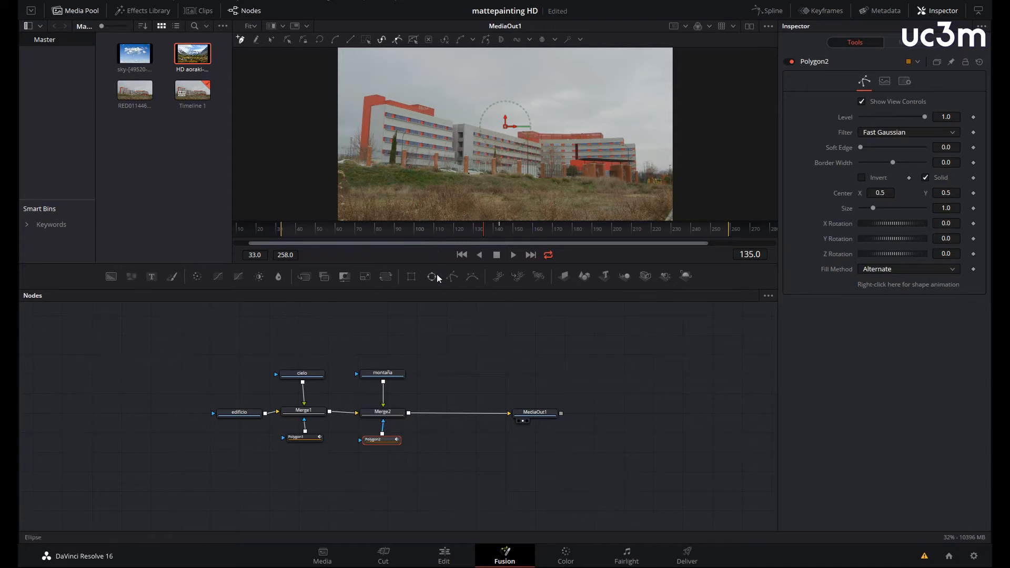
drag(436, 290, 429, 363)
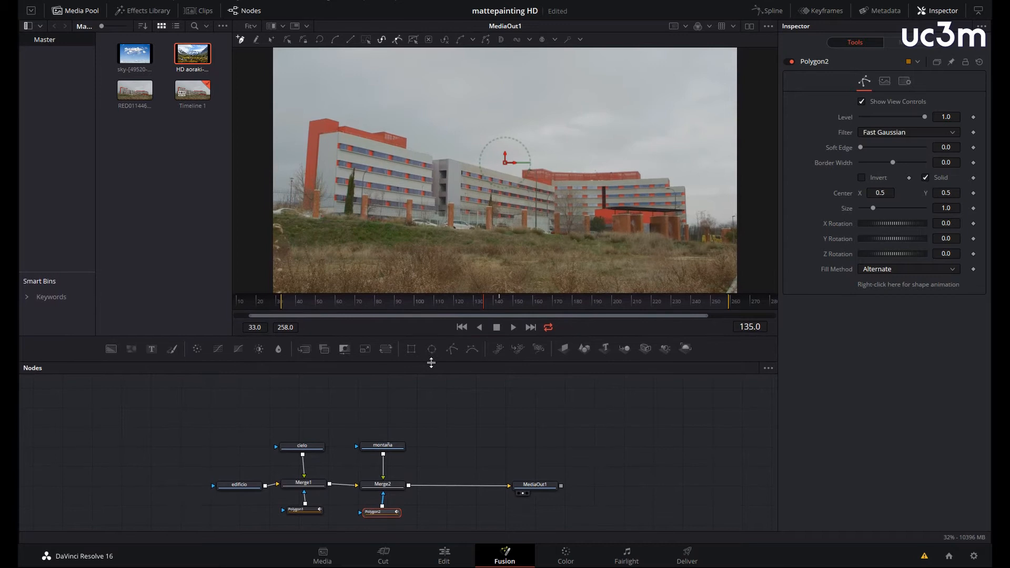
click(478, 430)
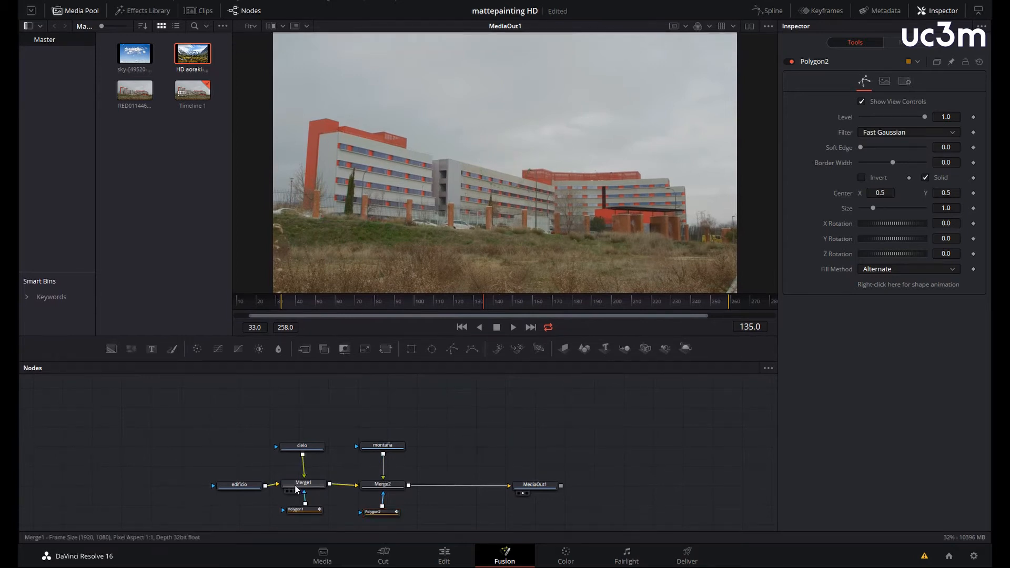
scroll(309, 495, down, 1)
click(309, 510)
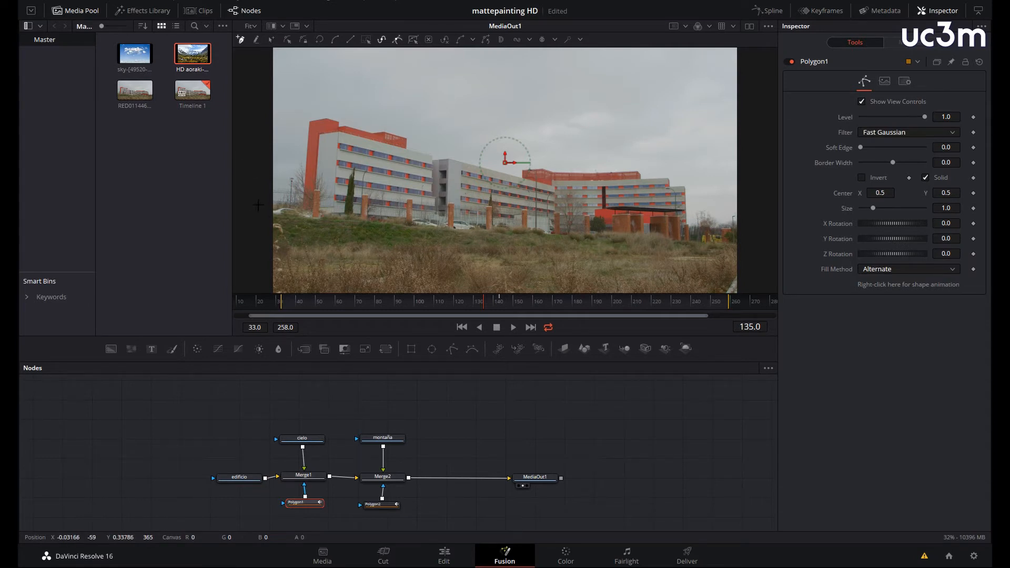
click(257, 201)
click(304, 202)
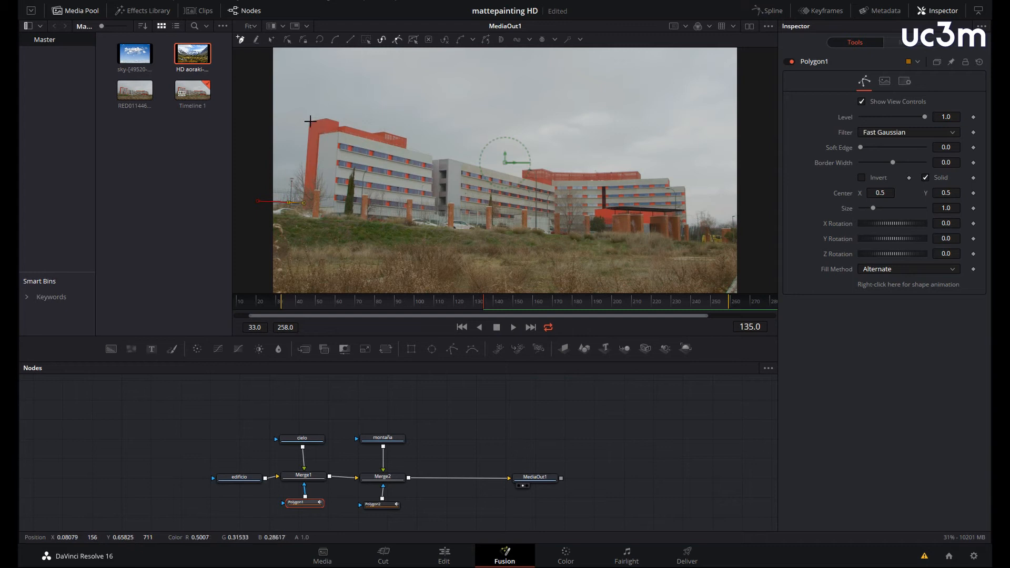
click(309, 121)
click(327, 119)
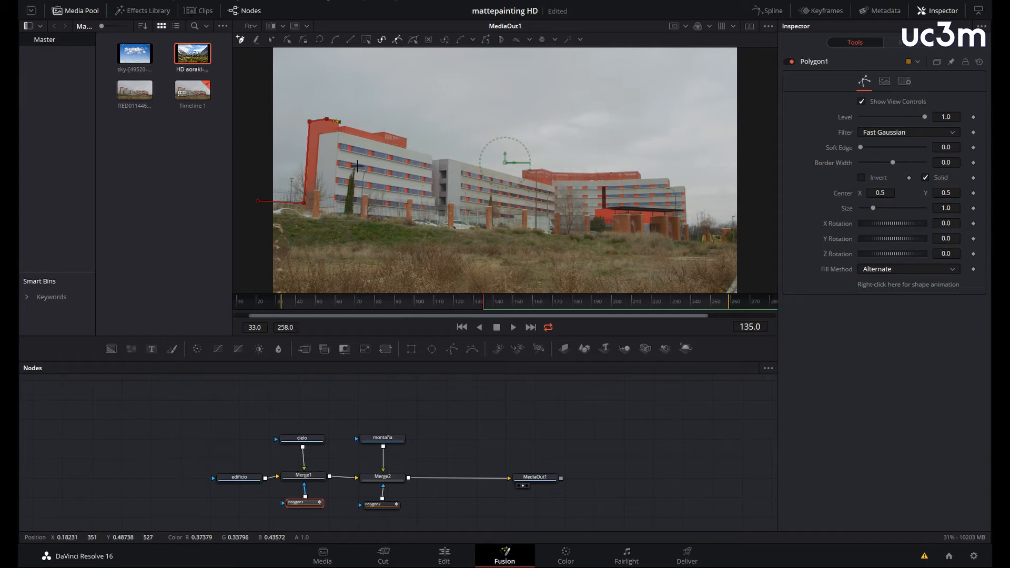
Step: Continue the Polygon1 outline along the orange rooftop of the left building to the block's right-hand corner
scroll(357, 166, up, 2)
scroll(357, 166, down, 1)
scroll(357, 171, up, 5)
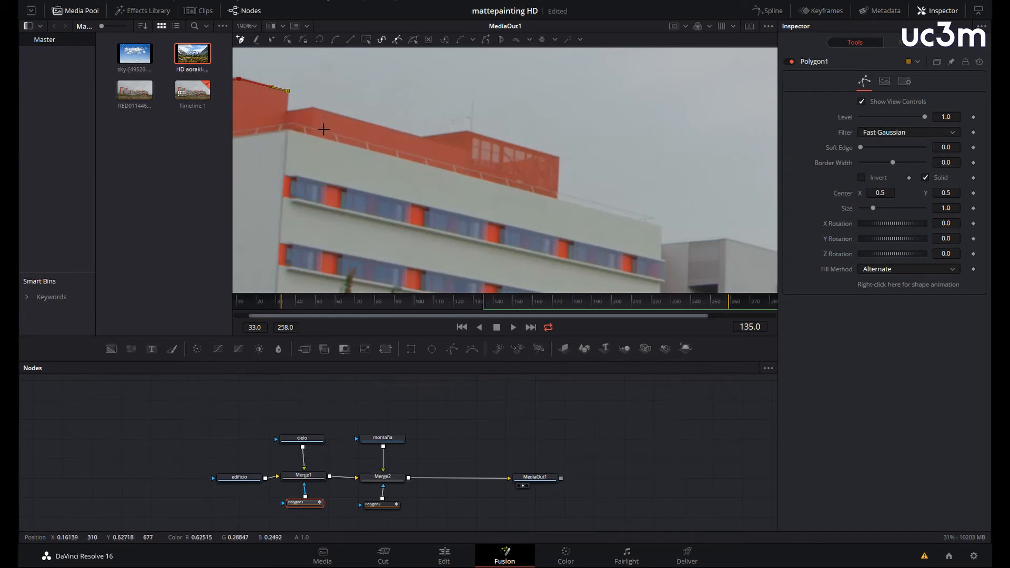
drag(329, 140, 461, 223)
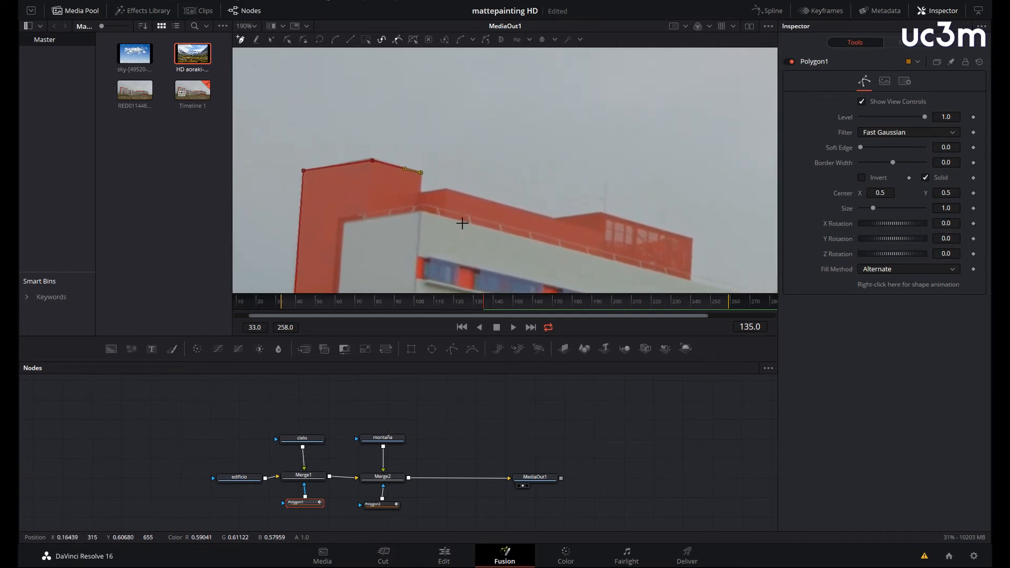
click(420, 194)
click(446, 188)
click(556, 218)
click(601, 212)
click(692, 238)
click(692, 282)
Step: Trace the Polygon1 outline along the middle building's roofline and around the raised orange rooftop section behind it
click(597, 185)
click(597, 202)
click(661, 198)
click(651, 251)
click(651, 218)
click(731, 214)
drag(731, 178, 513, 163)
click(560, 211)
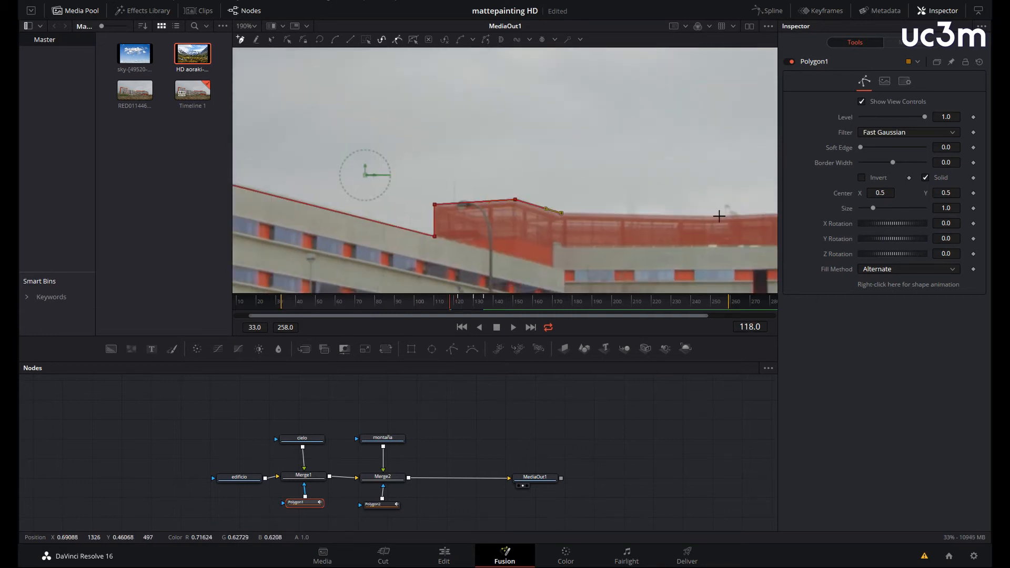
Step: Trace the Polygon1 outline along the rest of the orange rooftop and down the stepped roofs at the building's right end
click(717, 215)
drag(717, 216, 477, 217)
click(653, 210)
click(666, 222)
click(666, 242)
drag(666, 243, 474, 232)
click(581, 227)
click(590, 236)
click(590, 261)
click(647, 260)
click(651, 267)
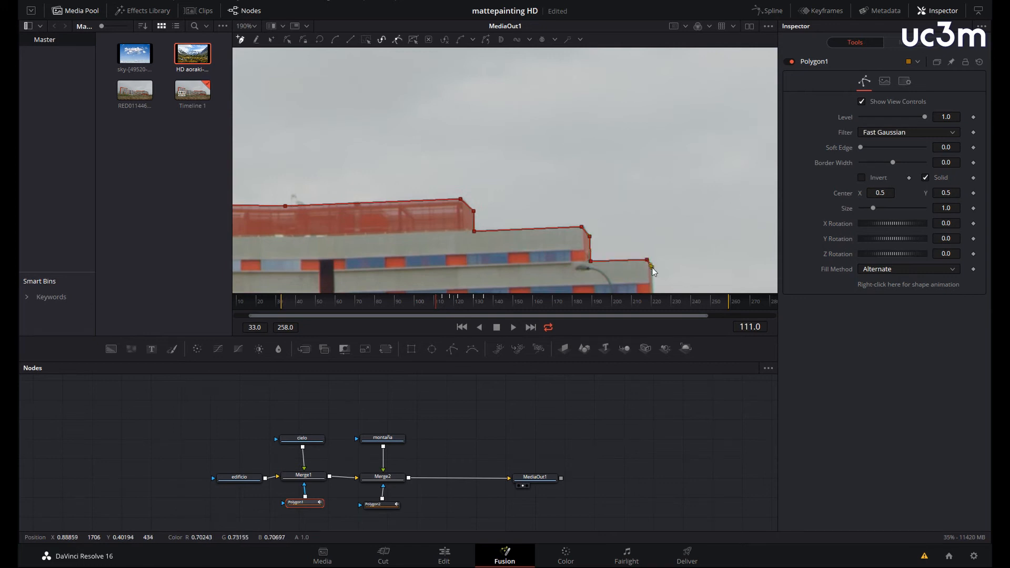
Step: Extend the Polygon1 outline down the building's right wall and around the top of the adjoining brick pillar
scroll(662, 252, down, 5)
click(658, 256)
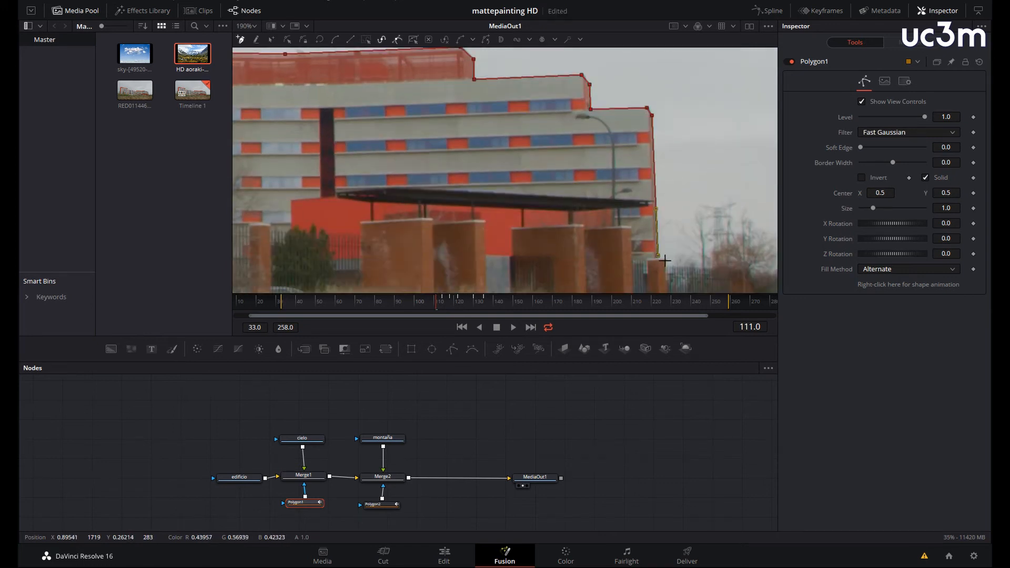
click(665, 257)
click(669, 276)
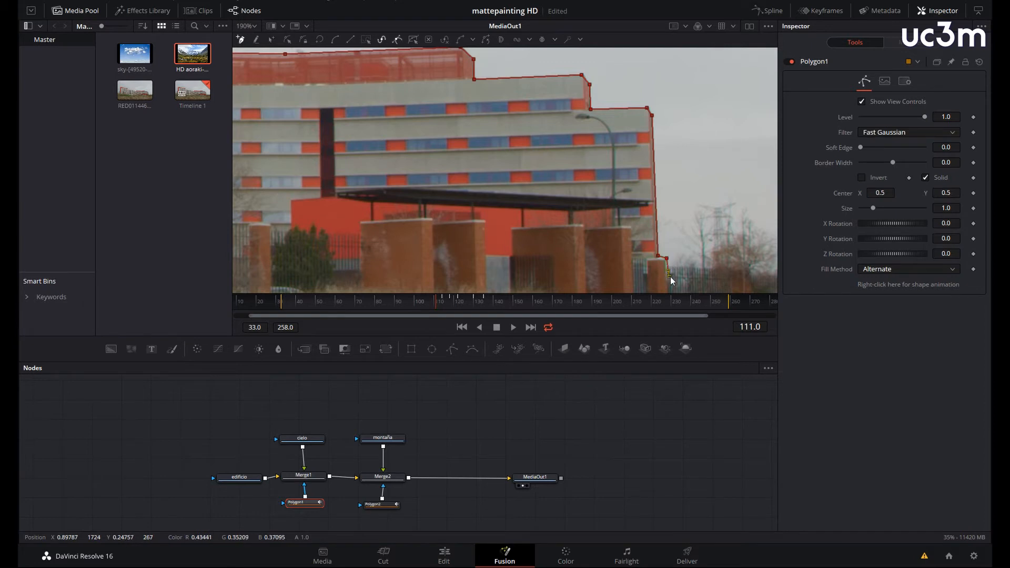
Step: Extend the Polygon1 outline along the fence beside the brick pillar and around the bushy tree beyond it
click(710, 269)
click(721, 248)
click(738, 246)
click(749, 258)
click(750, 269)
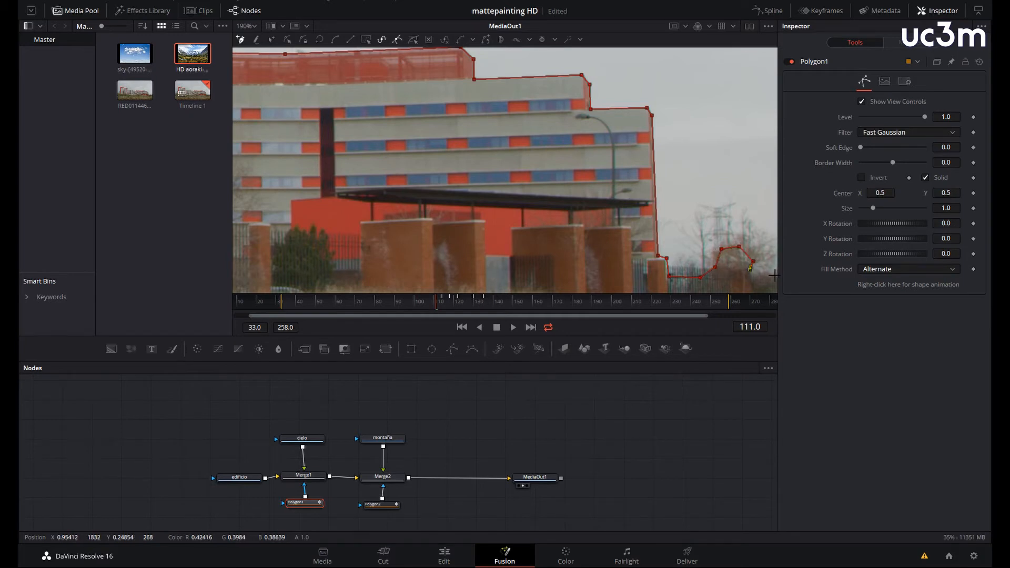
Step: Continue the Polygon1 outline along the low horizon and over the last brick pillar to just past the image's right edge
drag(768, 272, 662, 262)
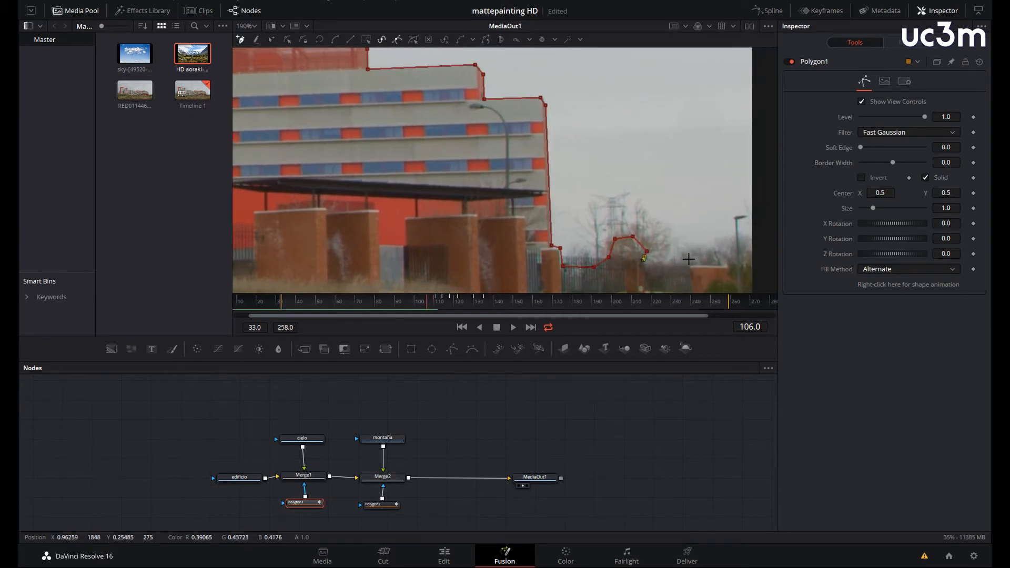
click(675, 263)
click(691, 266)
click(709, 250)
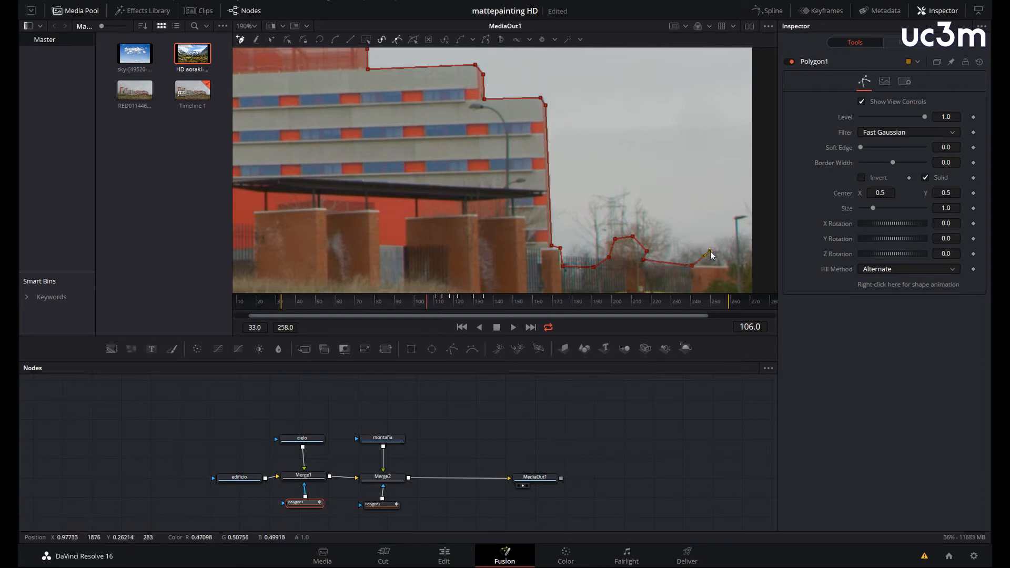
click(731, 260)
click(748, 253)
click(761, 251)
Step: Close the Polygon1 outline by running it outside the image's right side, across above the sky and back to the starting point
scroll(563, 185, down, 4)
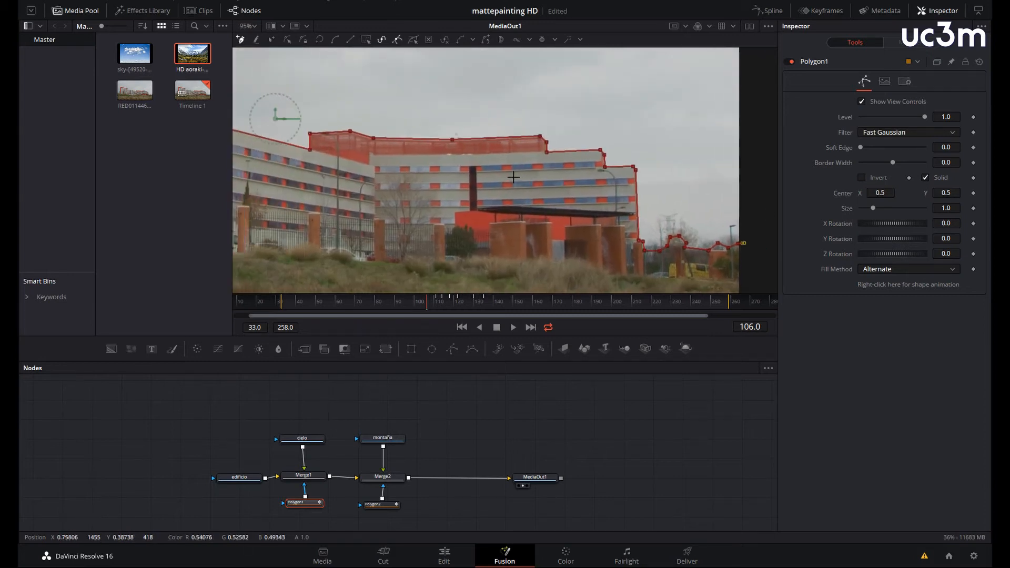
scroll(521, 163, down, 3)
scroll(523, 158, down, 3)
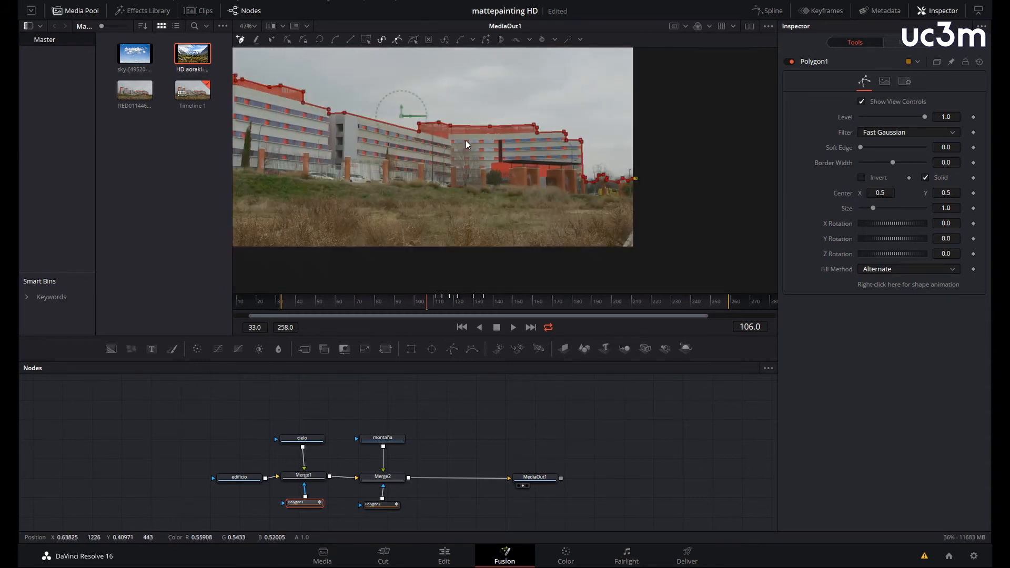
scroll(466, 143, up, 1)
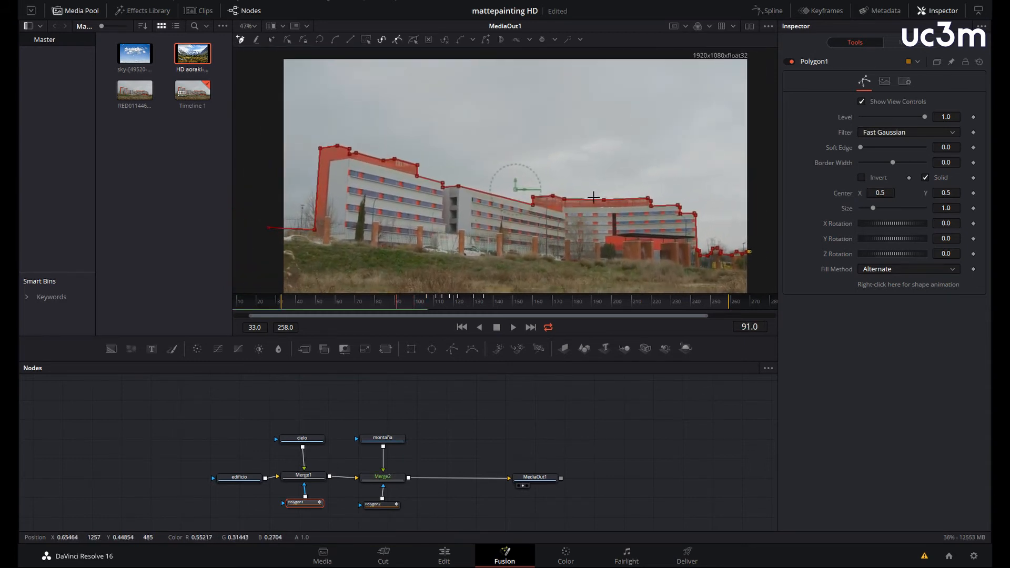
scroll(578, 165, up, 1)
key(Left)
key(Left)
click(757, 127)
click(760, 61)
click(274, 61)
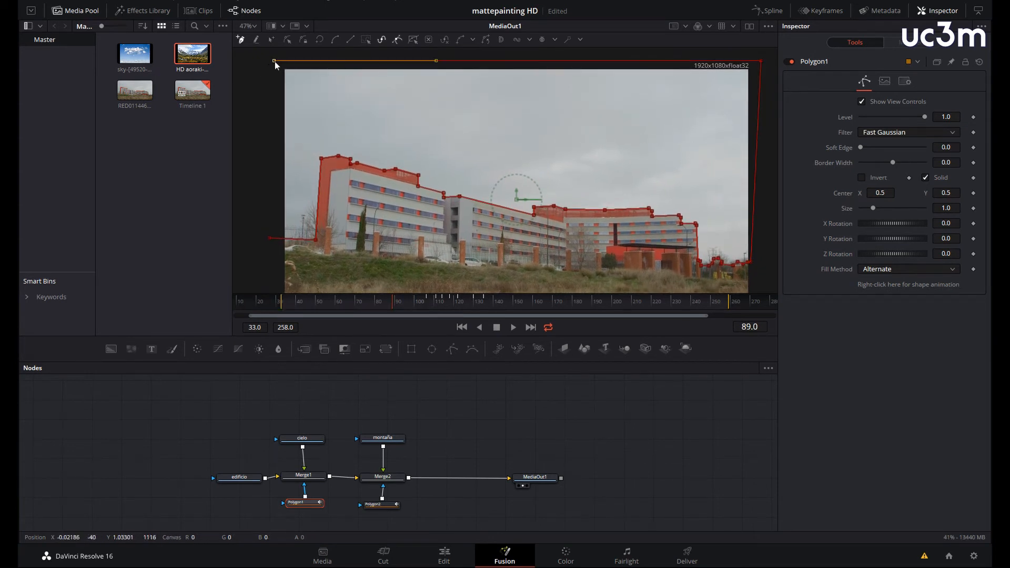
click(269, 239)
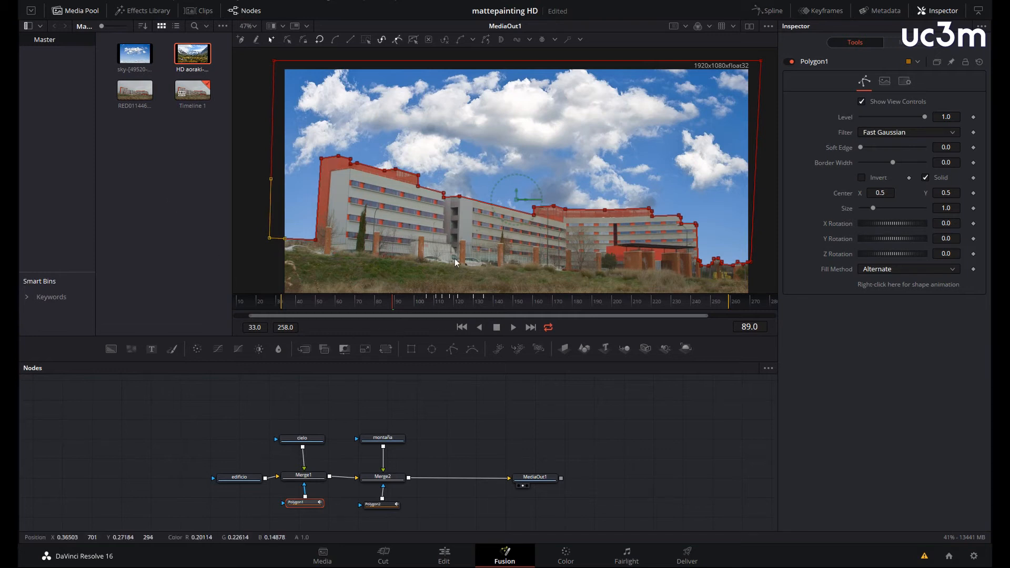
Step: Step back through the earlier frames to check how the sky mask fits the building
key(Left)
key(Left)
key(Left)
key(Left)
key(Left)
key(Left)
key(Left)
key(Left)
key(Left)
key(Left)
key(Left)
key(Left)
key(Left)
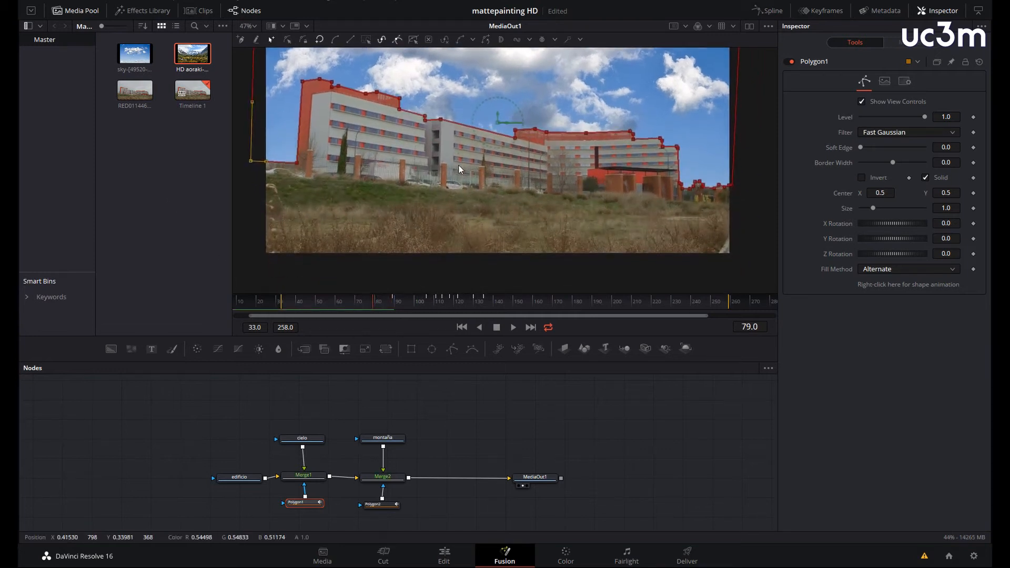
Step: Start the Polygon2 outline at frame 76 outside the image's left edge and trace it across the grass below the left building
click(382, 504)
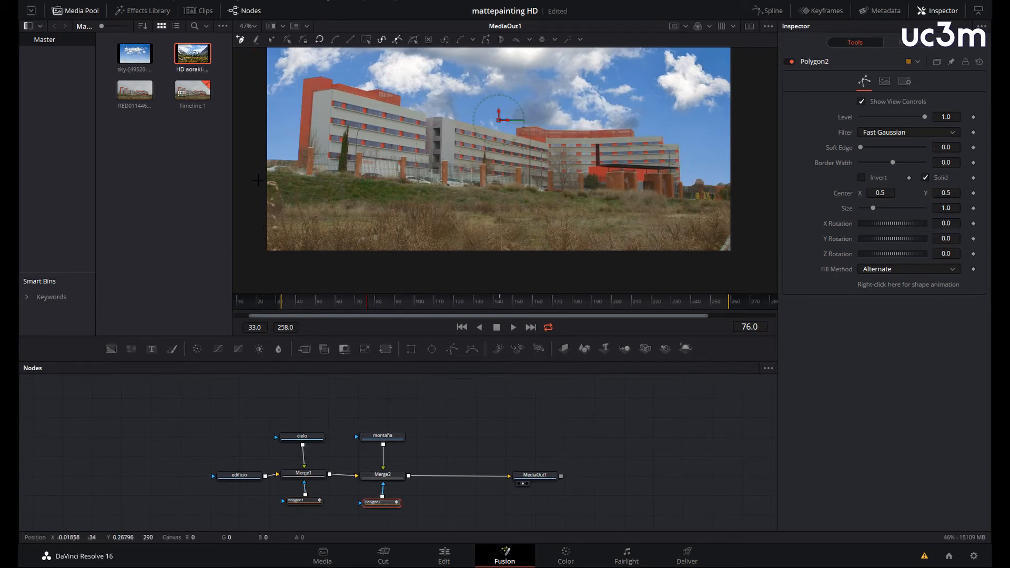
click(257, 180)
click(288, 206)
click(315, 203)
click(357, 199)
click(389, 202)
click(418, 202)
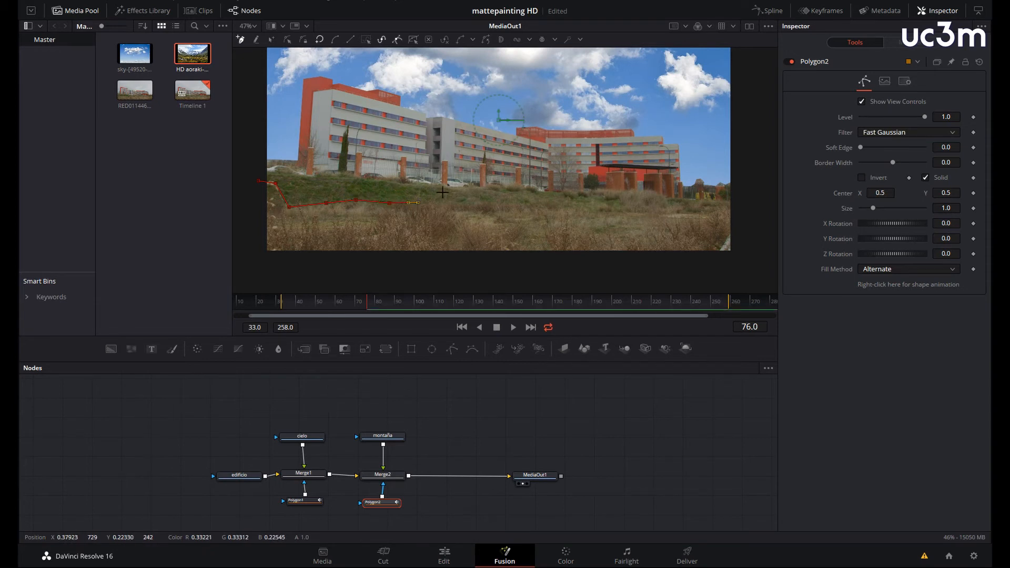
Step: Trace the Polygon2 outline along the grass edge below the middle building
click(447, 188)
click(467, 191)
click(476, 192)
click(492, 193)
click(511, 192)
click(532, 194)
click(541, 197)
click(551, 198)
Step: Continue the Polygon2 outline through the grass below the right building and its brick pillars
click(560, 198)
click(573, 198)
click(593, 198)
click(605, 198)
click(616, 199)
click(622, 207)
click(640, 212)
click(655, 212)
click(662, 212)
click(669, 203)
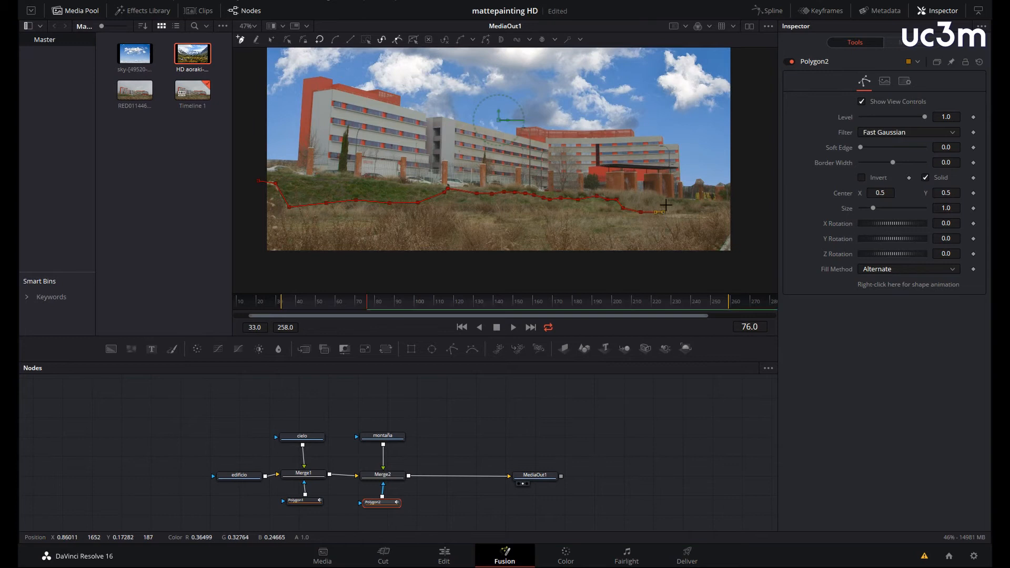
Step: Close the Polygon2 outline past the image's right edge, beneath the foreground and back to its starting point
click(691, 204)
click(706, 207)
click(740, 207)
click(743, 269)
click(254, 271)
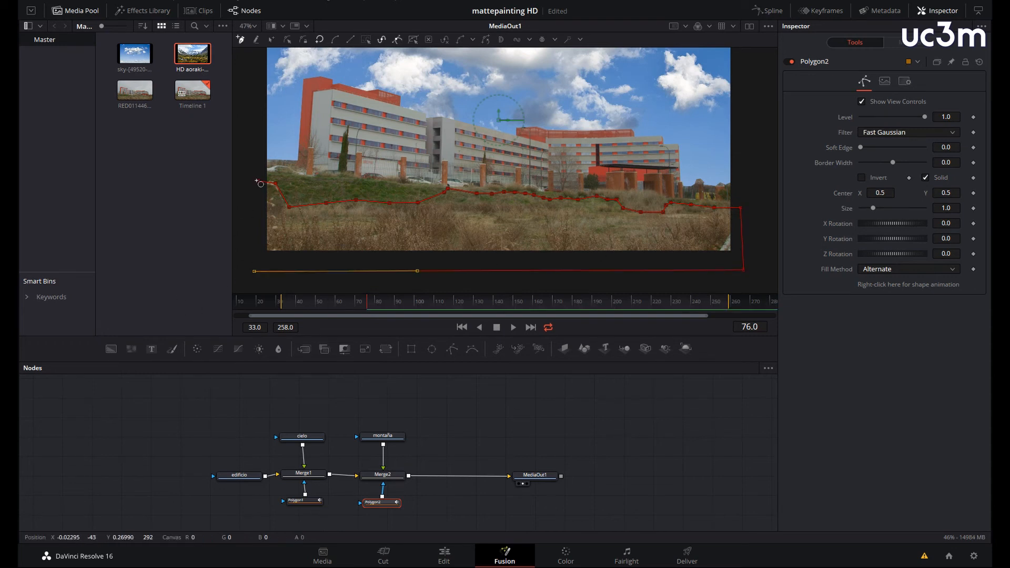
click(258, 182)
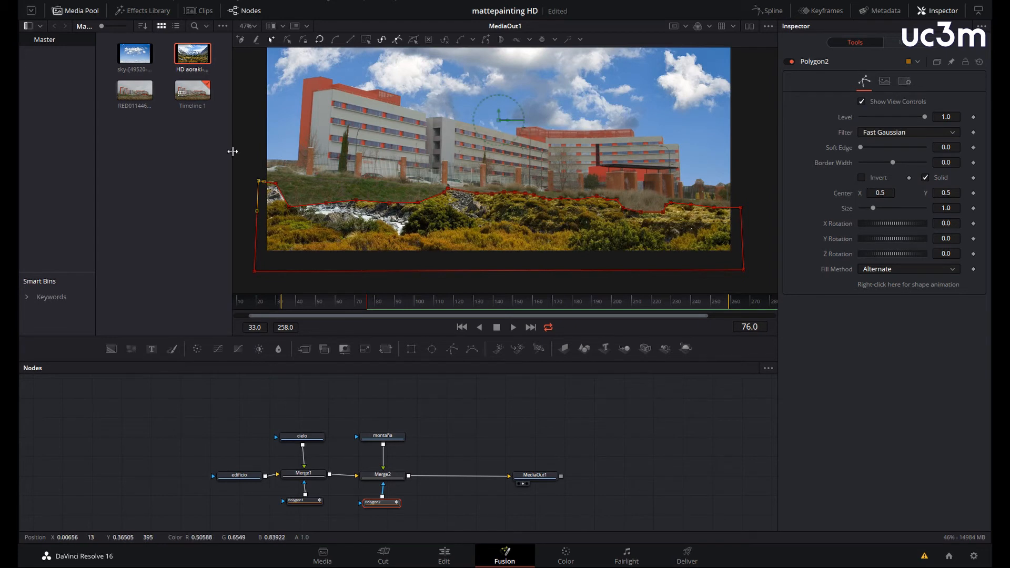
Step: Step back to frame 70 and view the composite without the mask outline
key(Left)
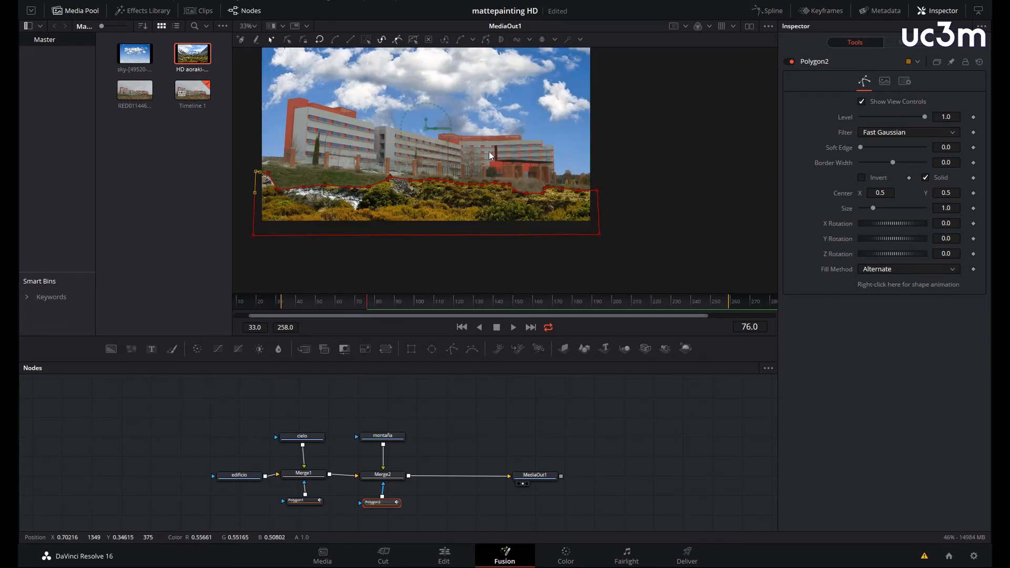
scroll(551, 196, down, 2)
key(Left)
key(Left)
key(Left)
key(Left)
key(Left)
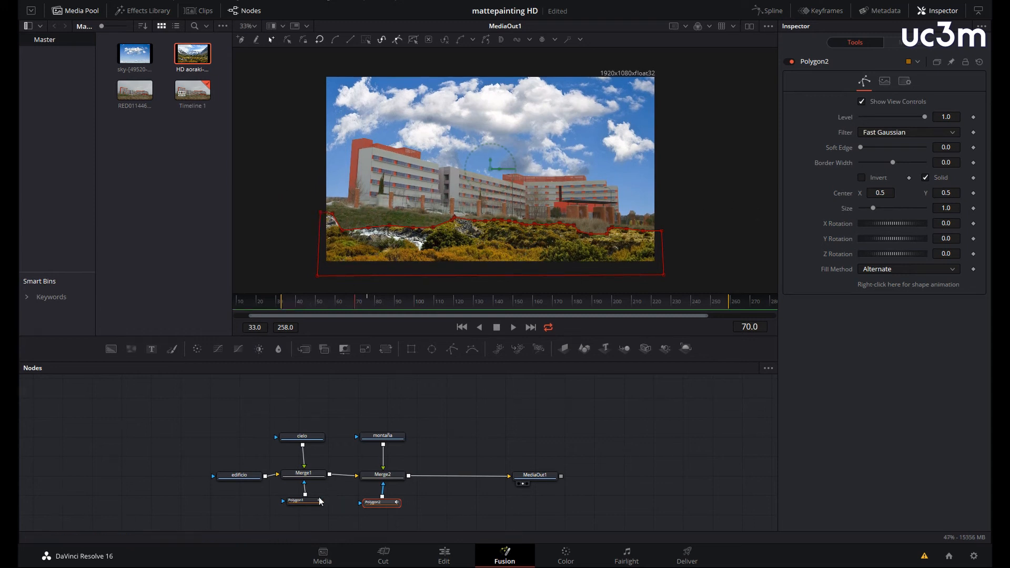
click(239, 475)
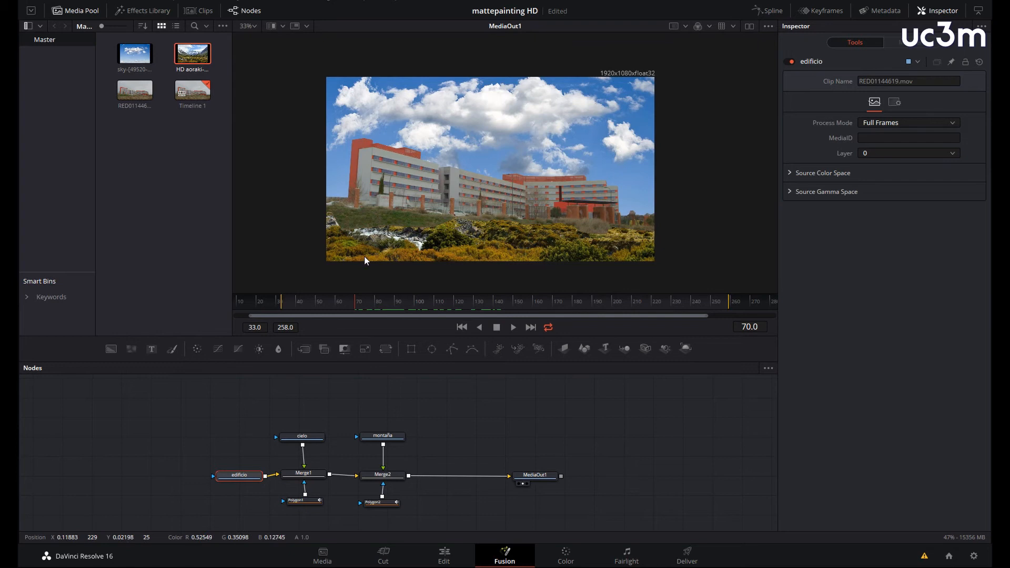
Step: Set Polygon1's Soft Edge to 0.0094 and its Level to 0.441
click(308, 504)
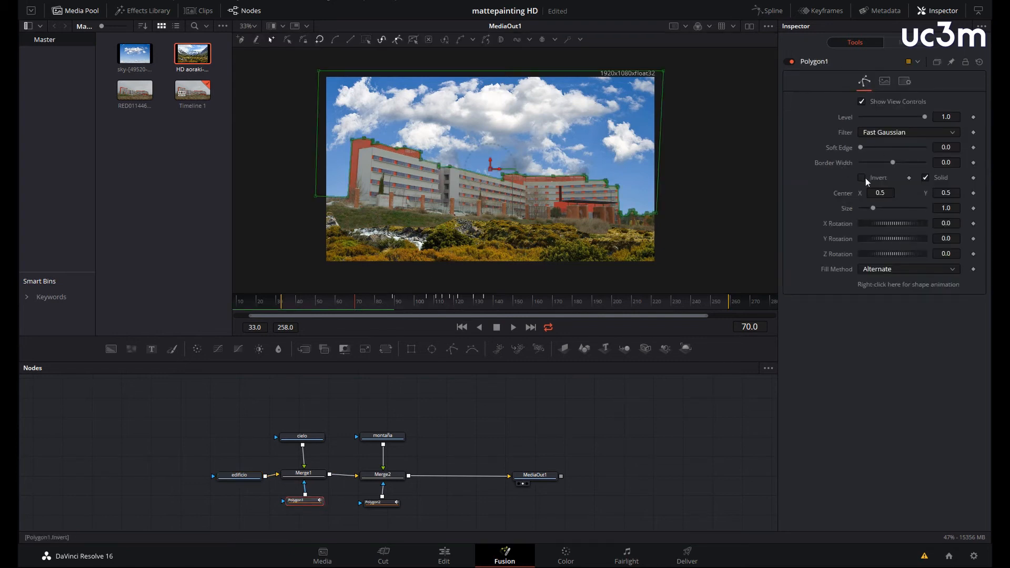
drag(860, 148, 870, 150)
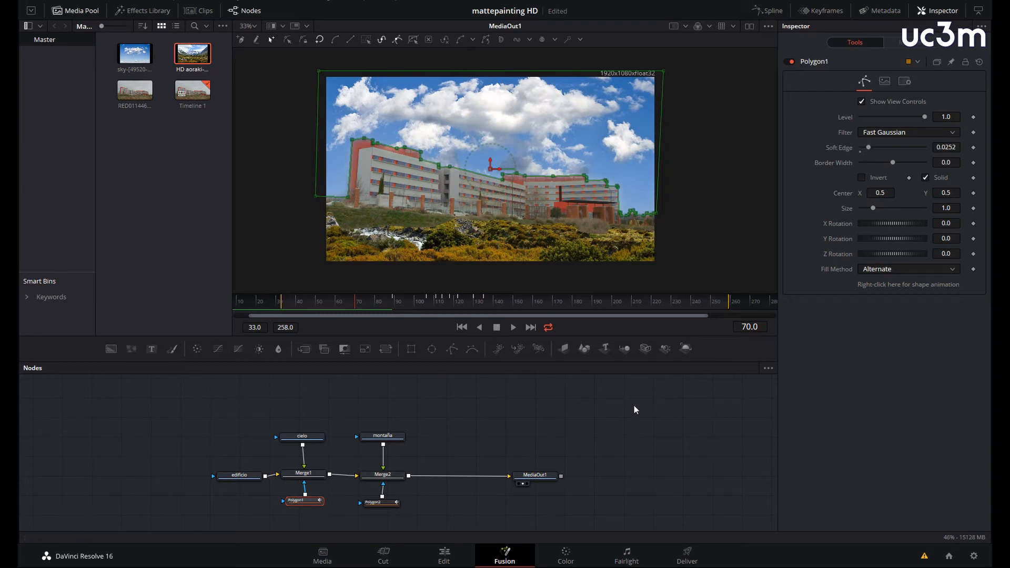
click(621, 398)
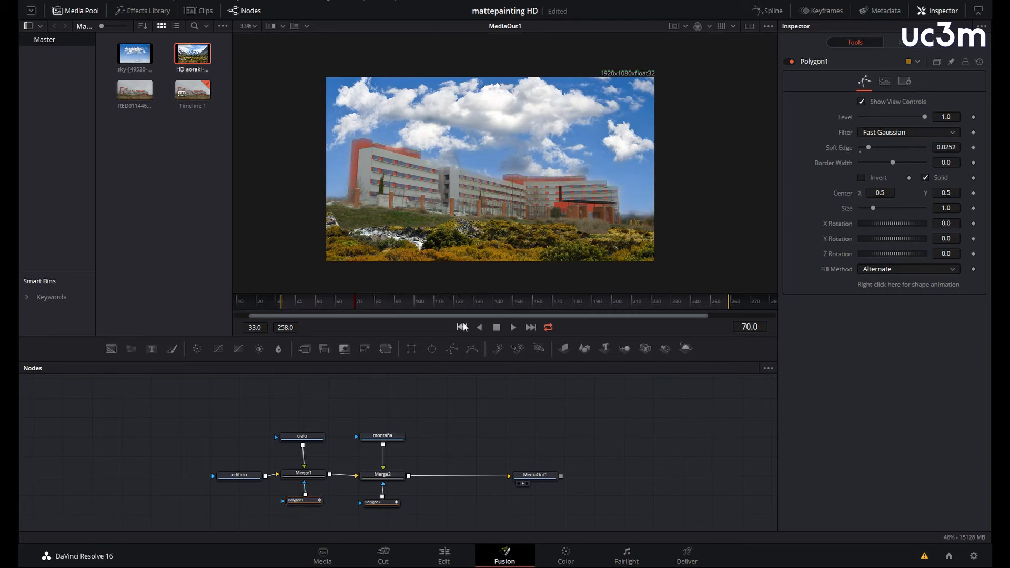
drag(868, 146, 864, 147)
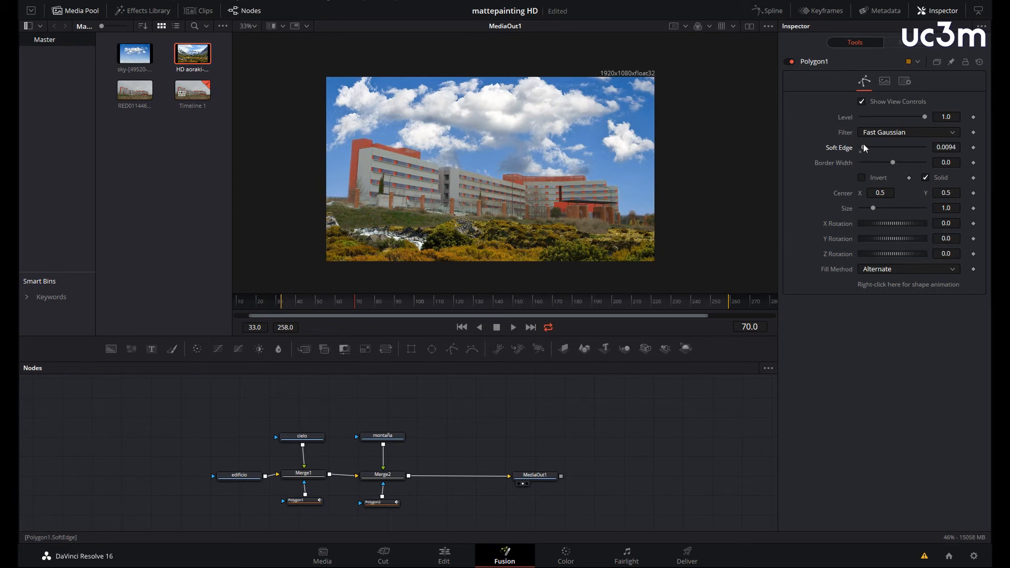
drag(914, 119, 887, 120)
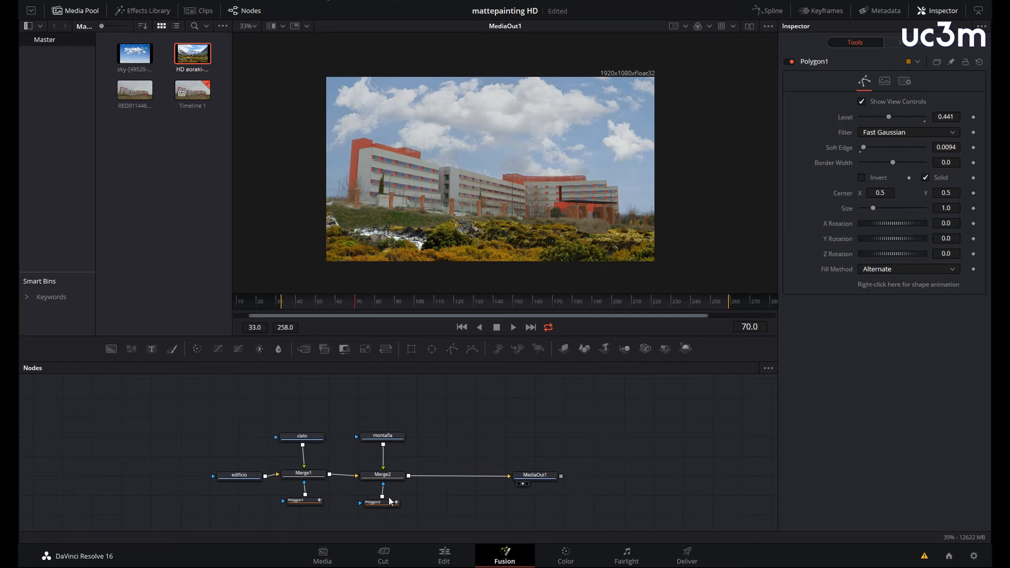
Step: Insert a Brightness Contrast node between montaña and Merge2 and reduce its Saturation to about 0.69
click(392, 437)
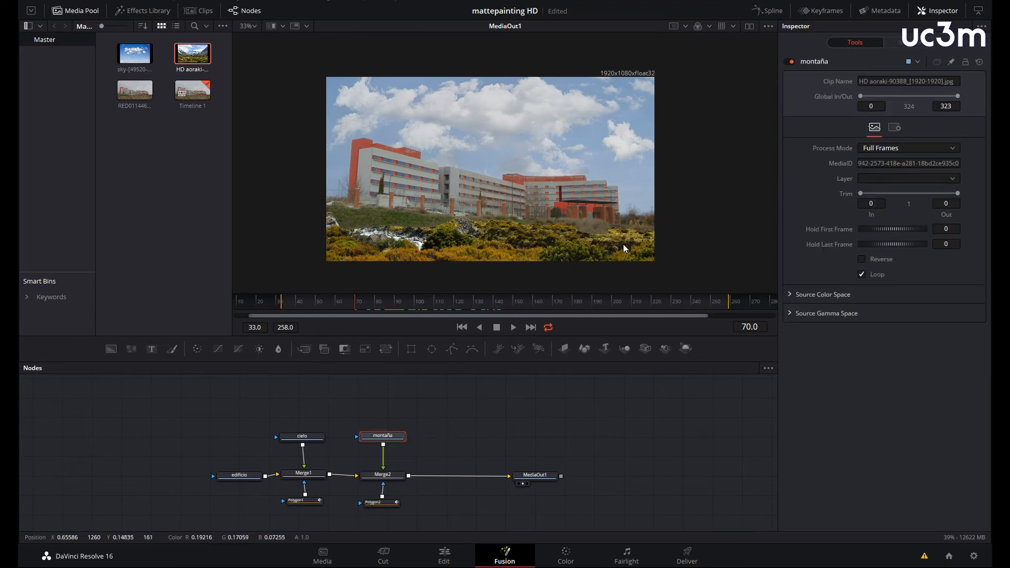
drag(392, 434, 393, 412)
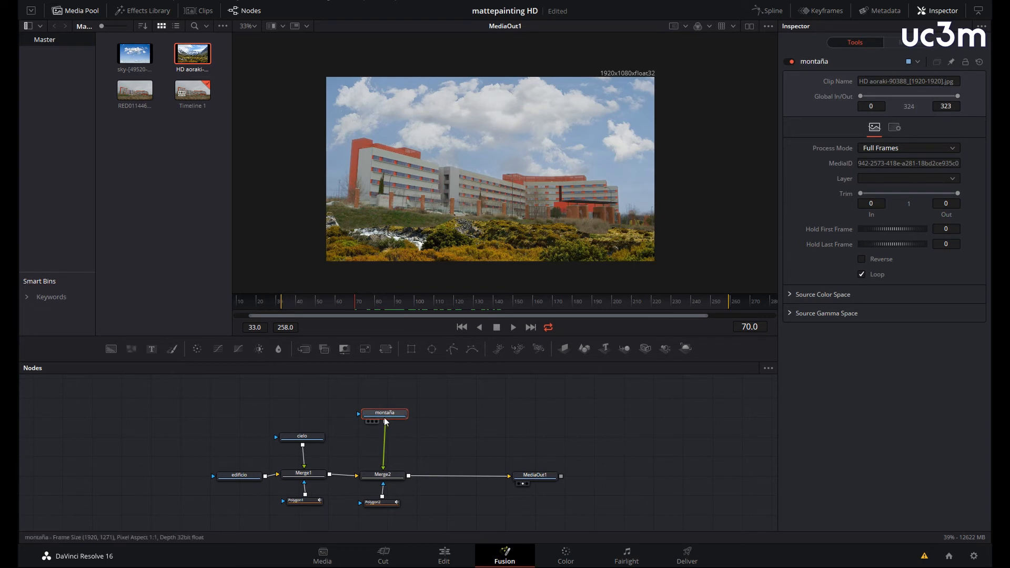
click(259, 349)
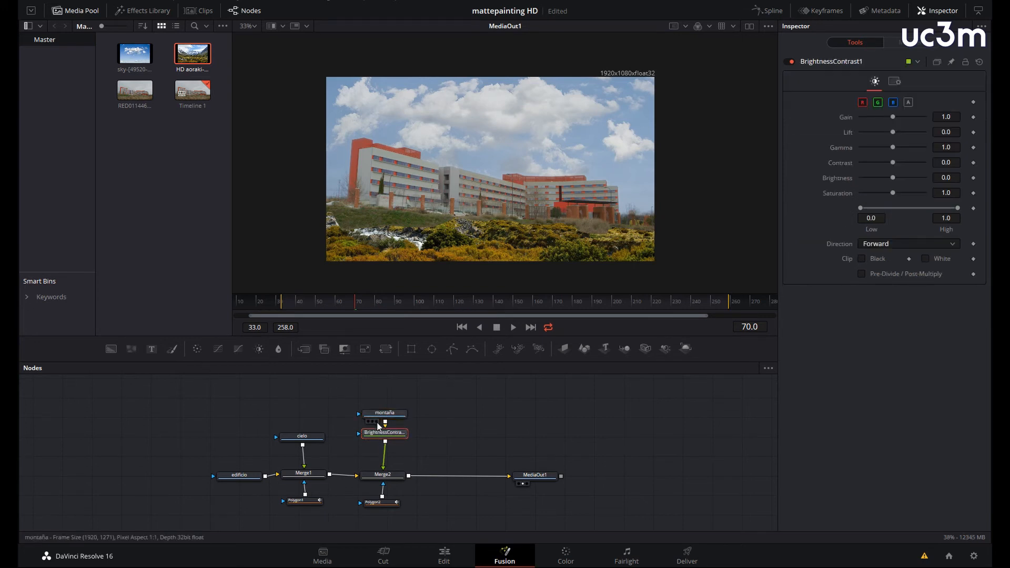
drag(894, 193, 879, 194)
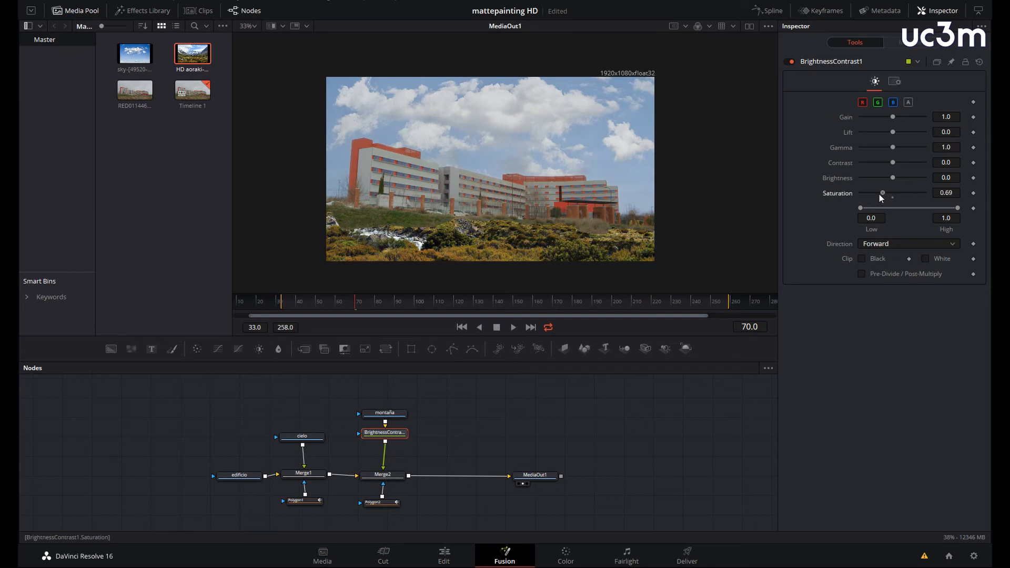
Step: Set Polygon2's Soft Edge to 0.0378 and check the composite without the mask outline
click(381, 502)
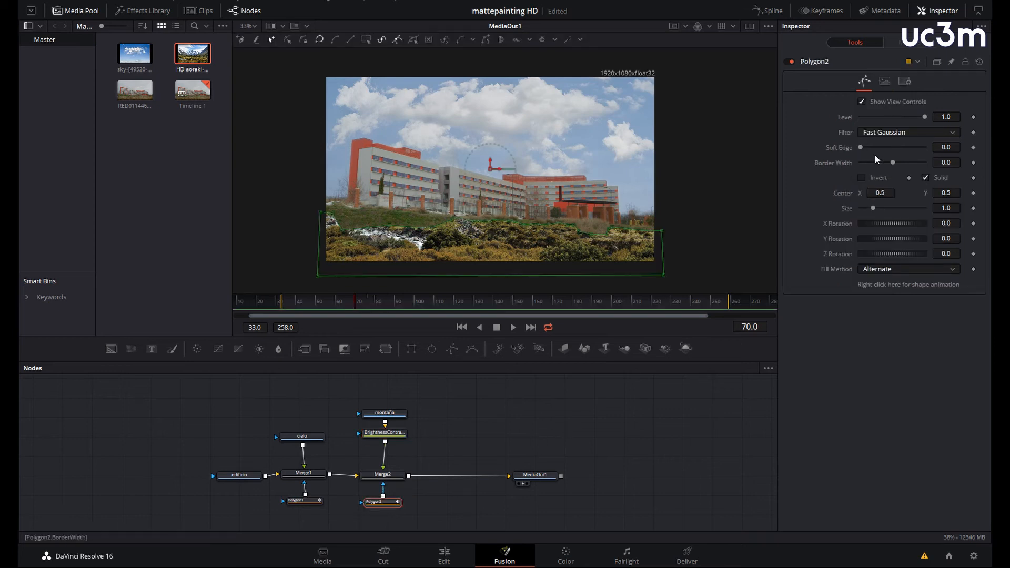
drag(861, 148, 873, 147)
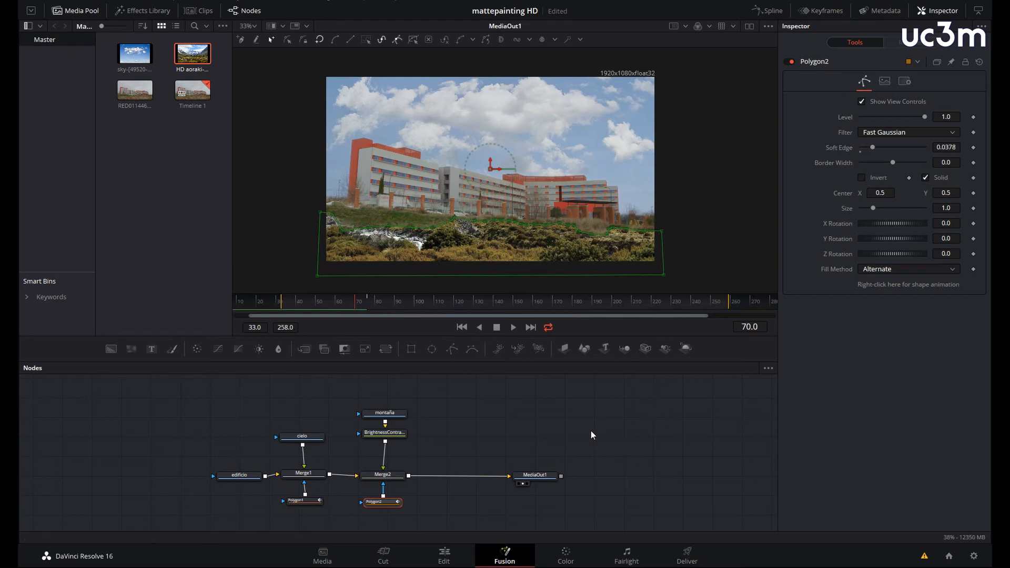
click(240, 475)
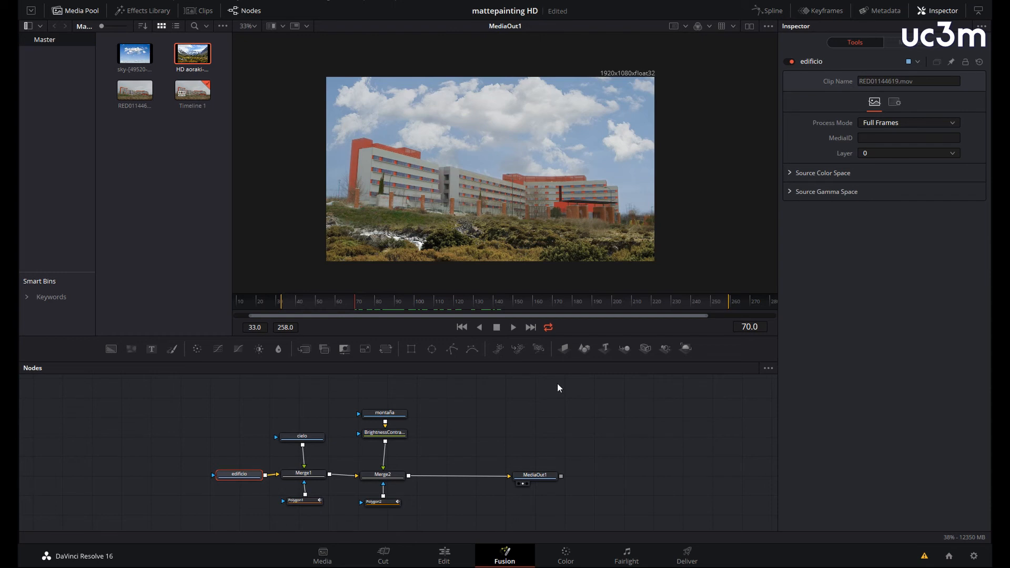
Step: Insert a Transform node between cielo and Merge1 and keyframe its Center at frame 33
drag(317, 441, 319, 419)
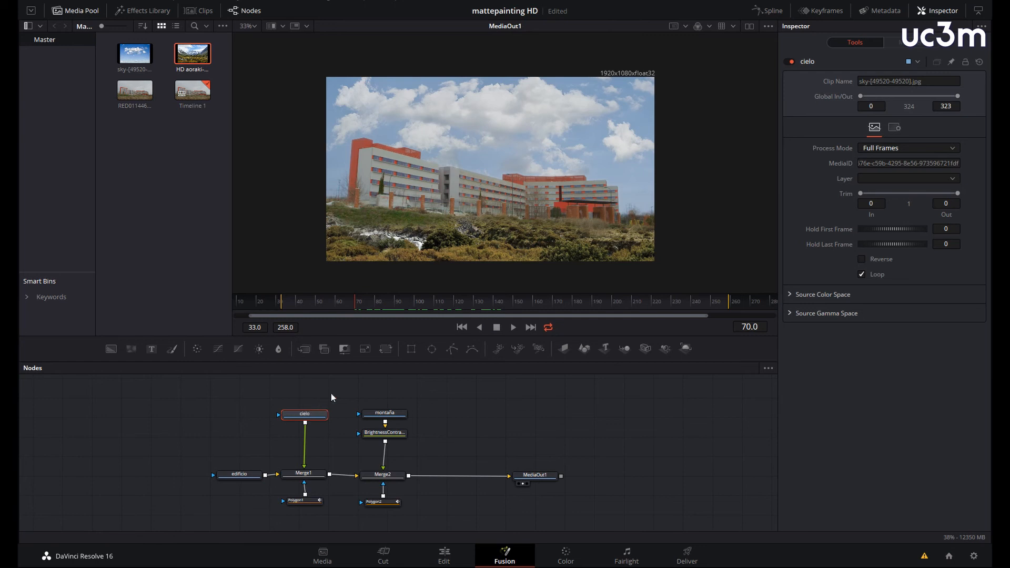
click(384, 349)
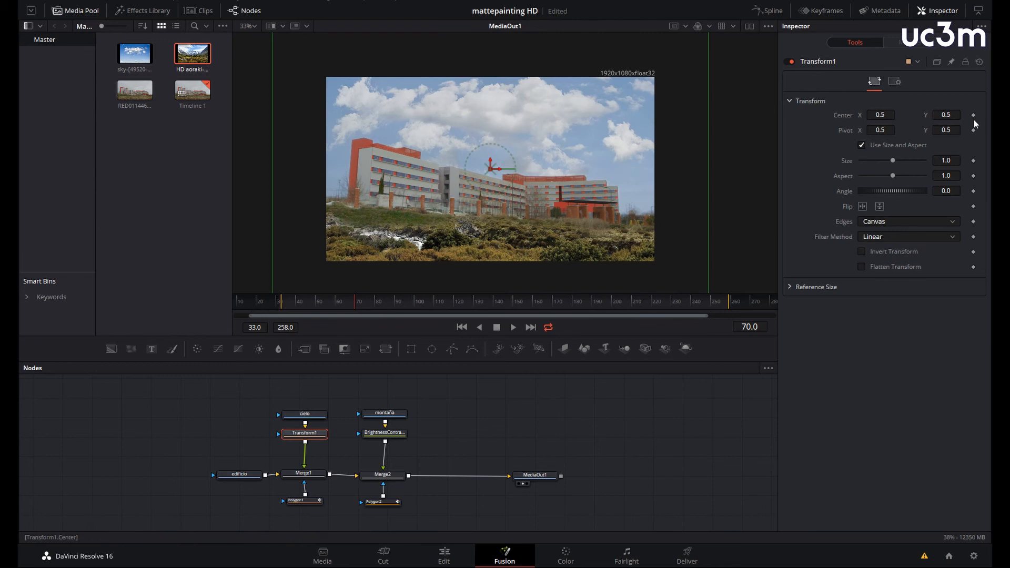
drag(353, 308, 284, 314)
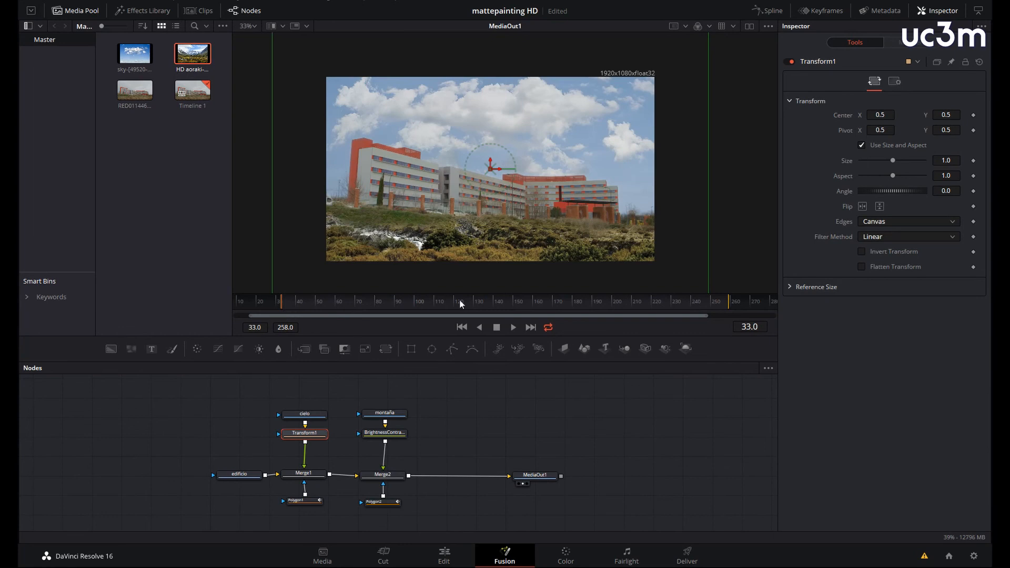
click(973, 115)
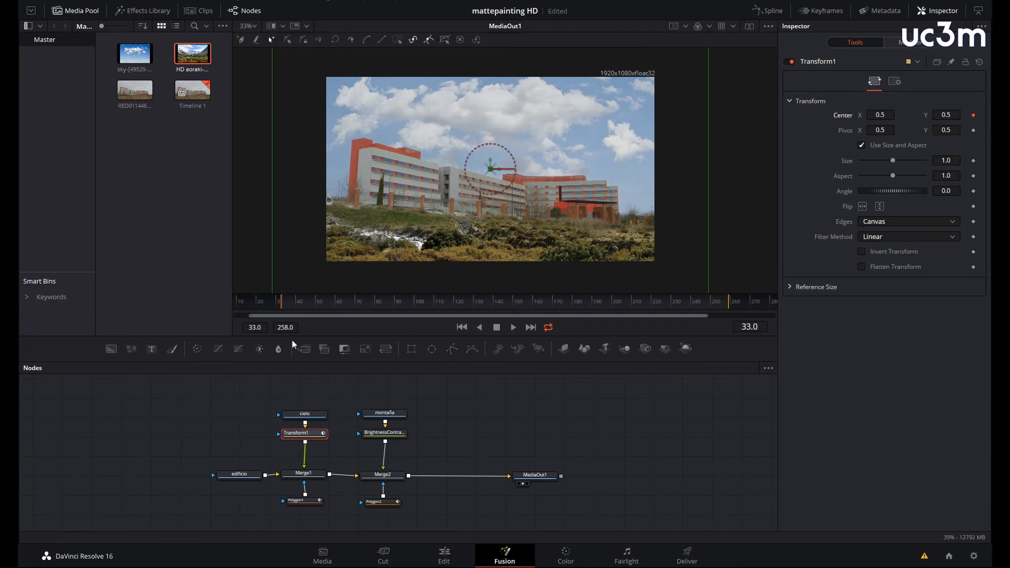
Step: At frame 258, shift the sky Transform's Center X to about 0.451 to animate the clouds moving left
drag(282, 306, 633, 321)
drag(708, 320, 726, 317)
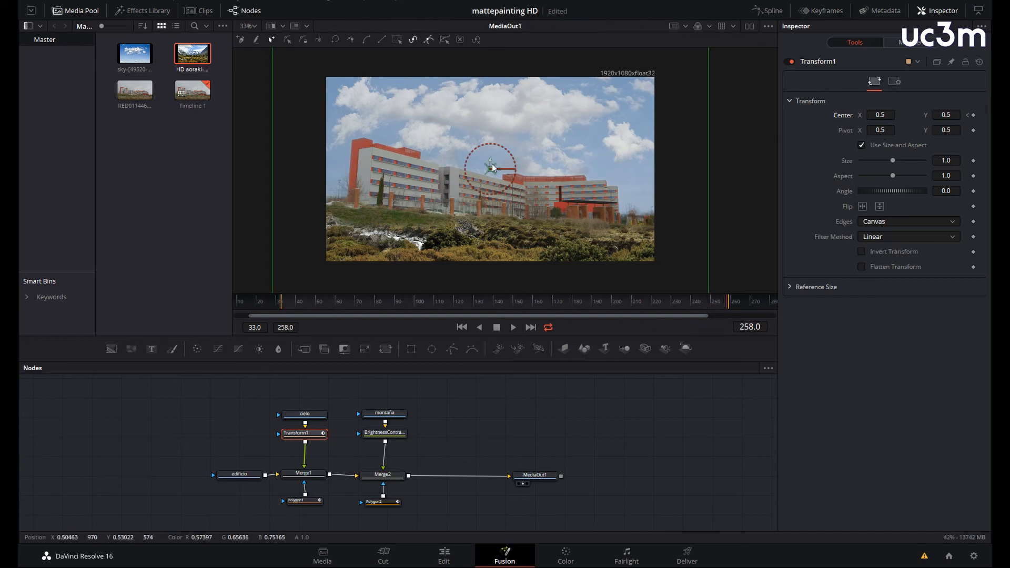
drag(489, 171, 469, 172)
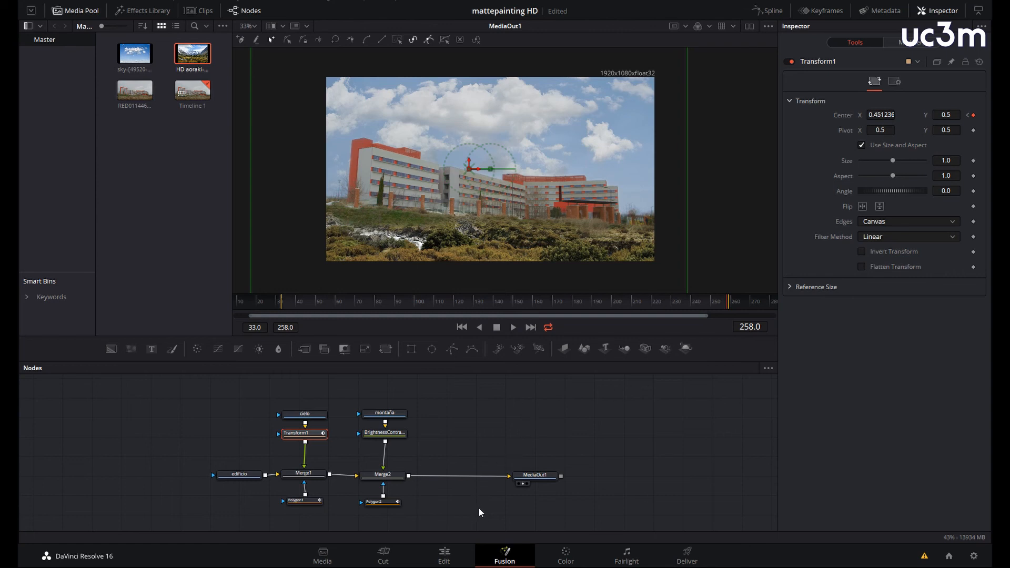
Step: On the Color page, raise the clip's Gain to 1.11 and Gamma to 0.01, and lower the Lift very slightly
click(565, 555)
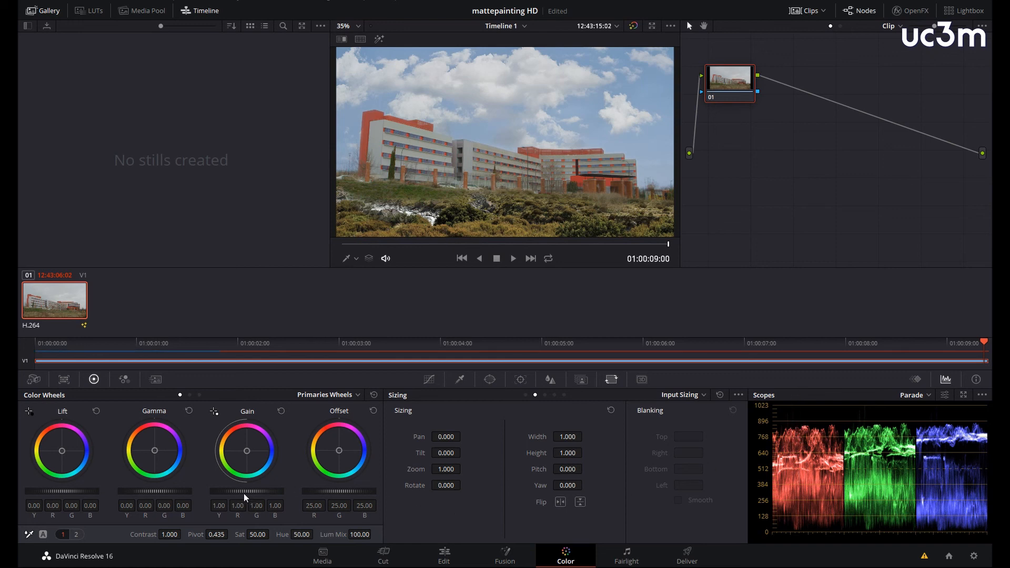
drag(247, 491, 270, 491)
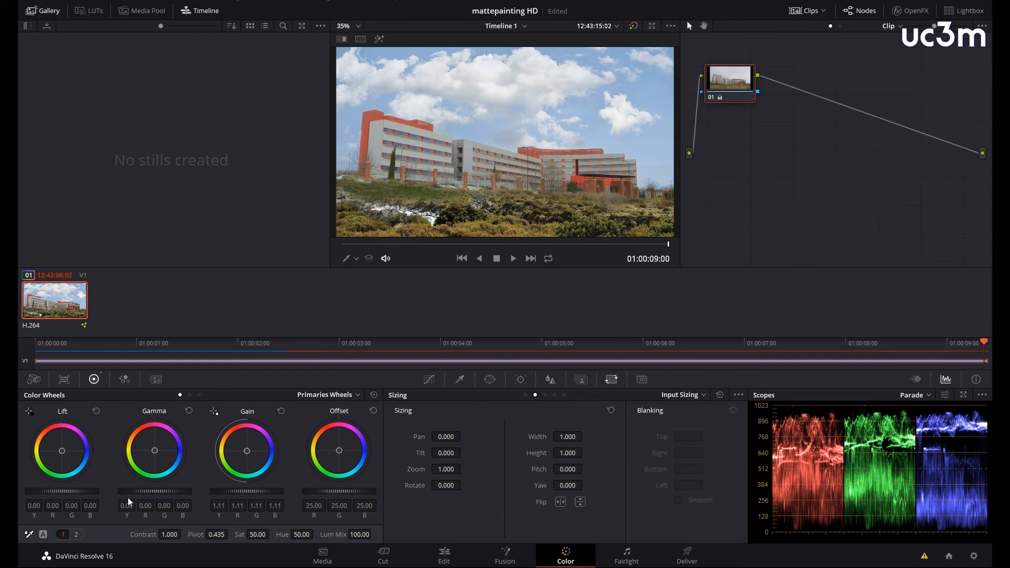
drag(84, 492, 83, 492)
drag(147, 496, 150, 496)
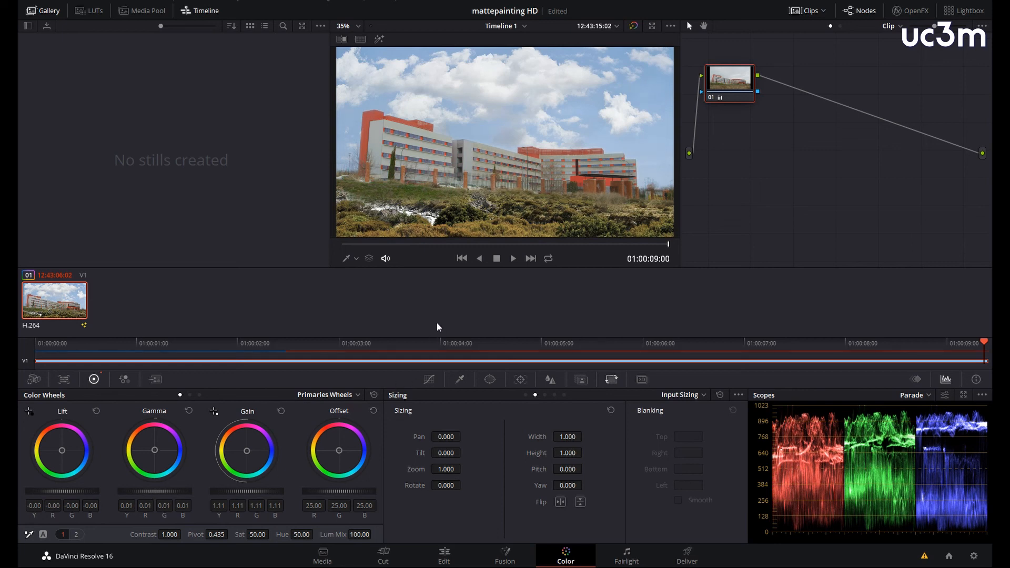
Step: On the Edit page, keyframe the building clip's Zoom at 1.000 on its first frame, 01:00:00:00
click(444, 555)
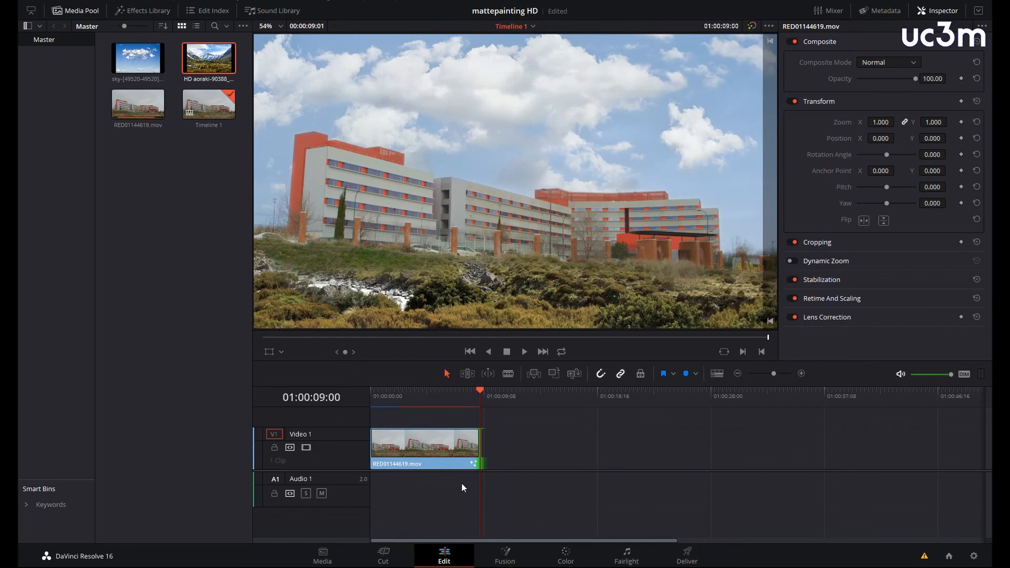
drag(481, 389, 358, 401)
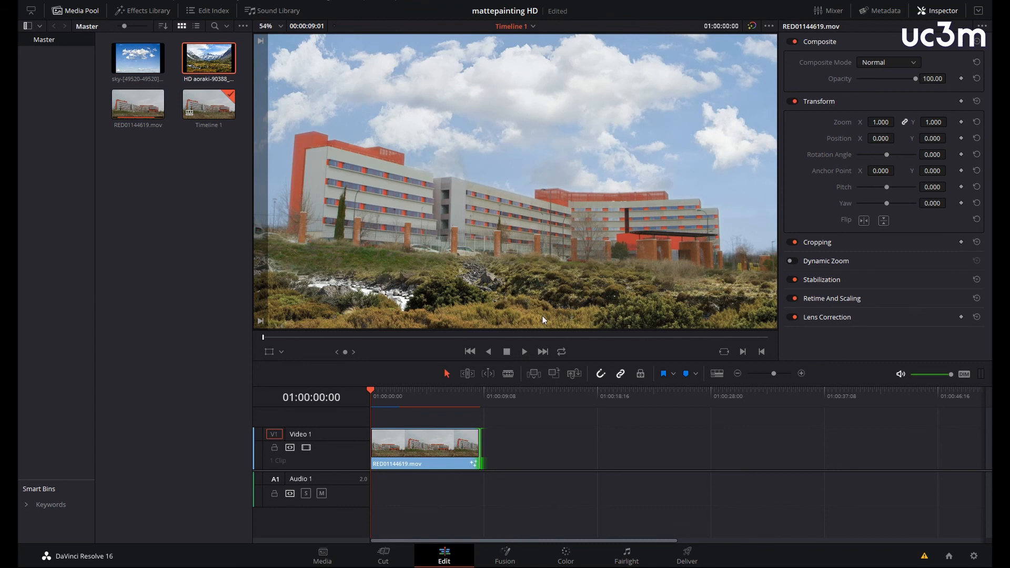
click(961, 122)
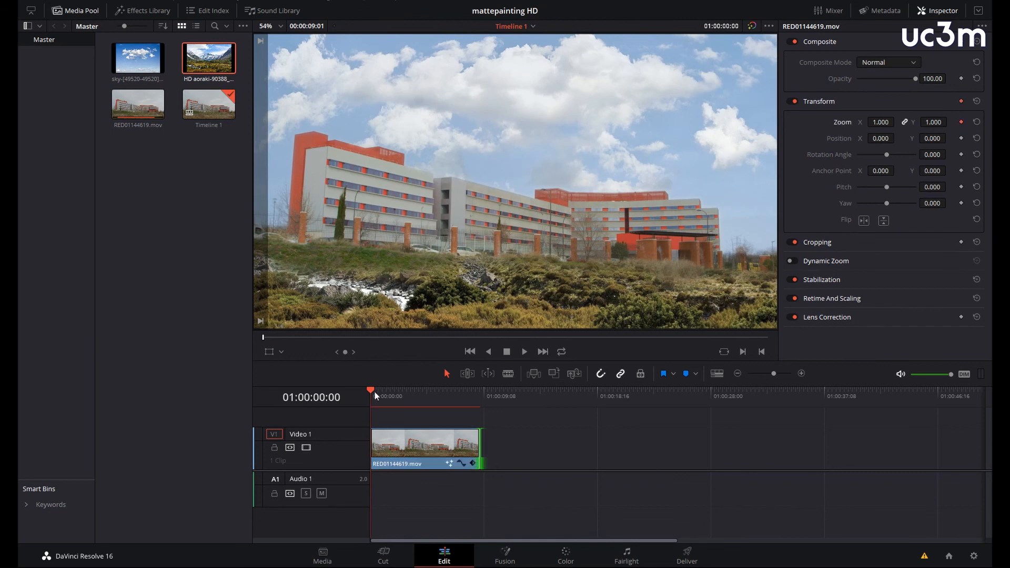
Step: At the clip's last frame, 01:00:09:00, set Zoom to 1.210 and play the push-in from the start
drag(374, 391, 472, 393)
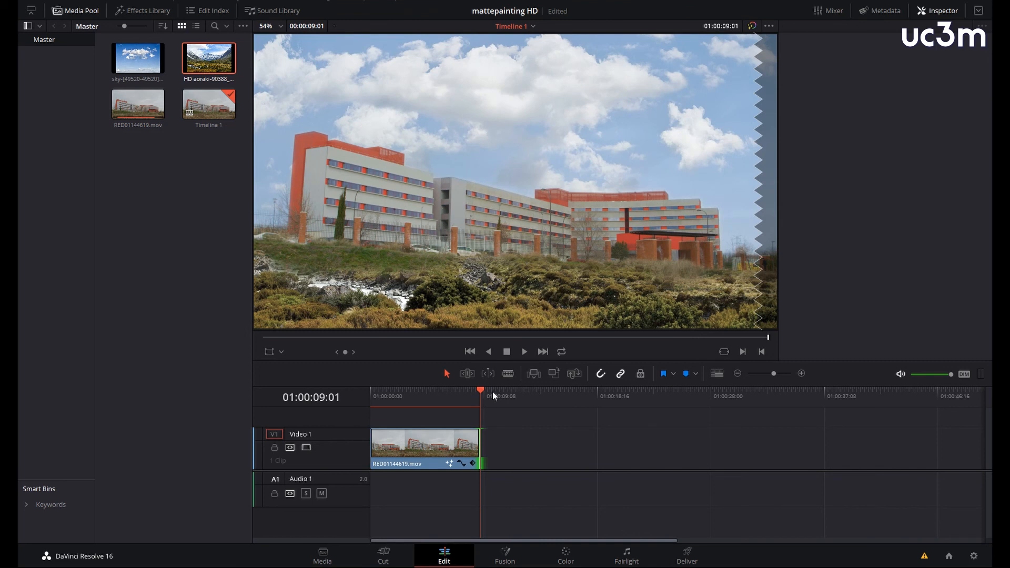
key(Left)
drag(932, 123, 950, 122)
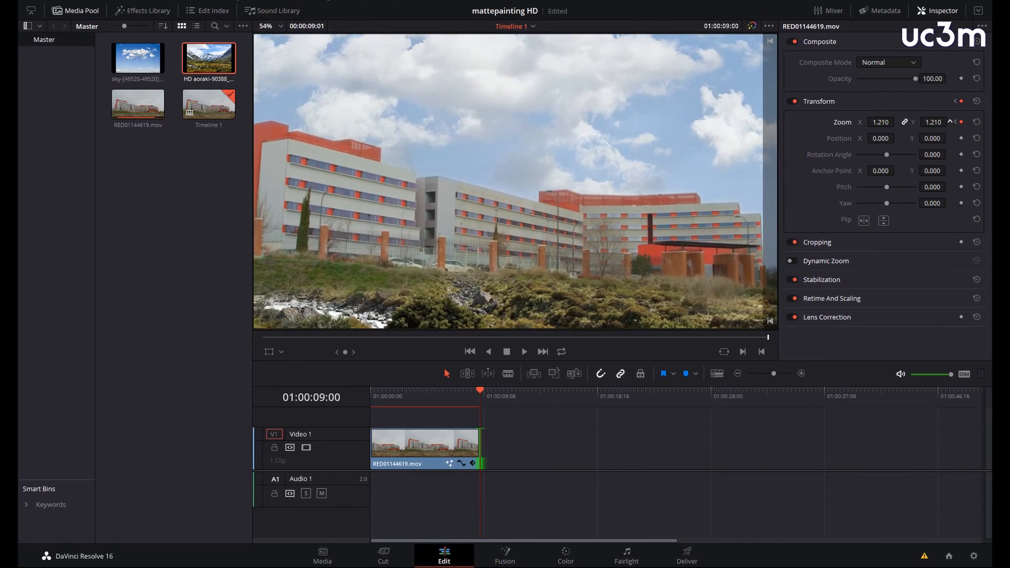
drag(481, 390, 356, 394)
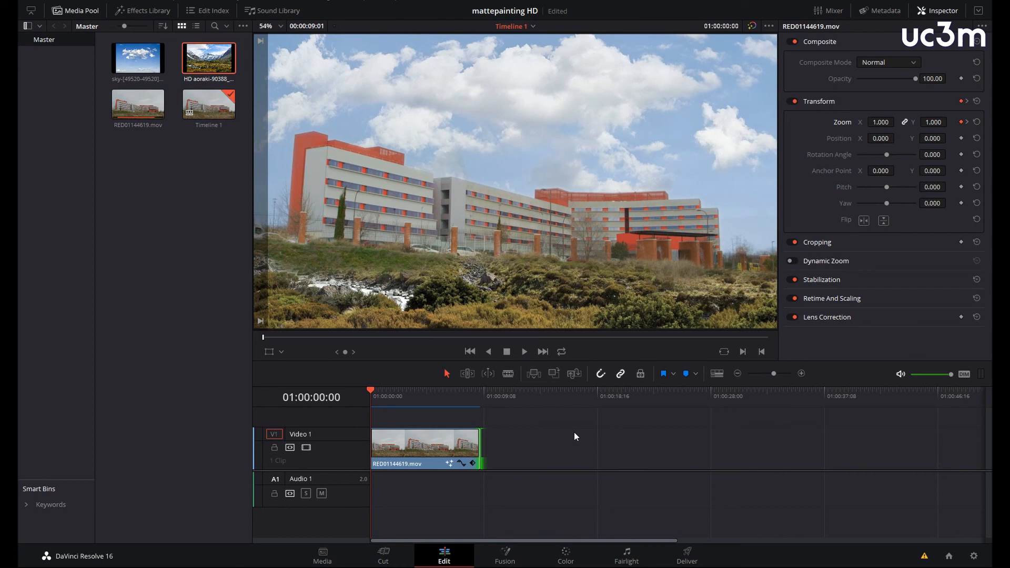
key(space)
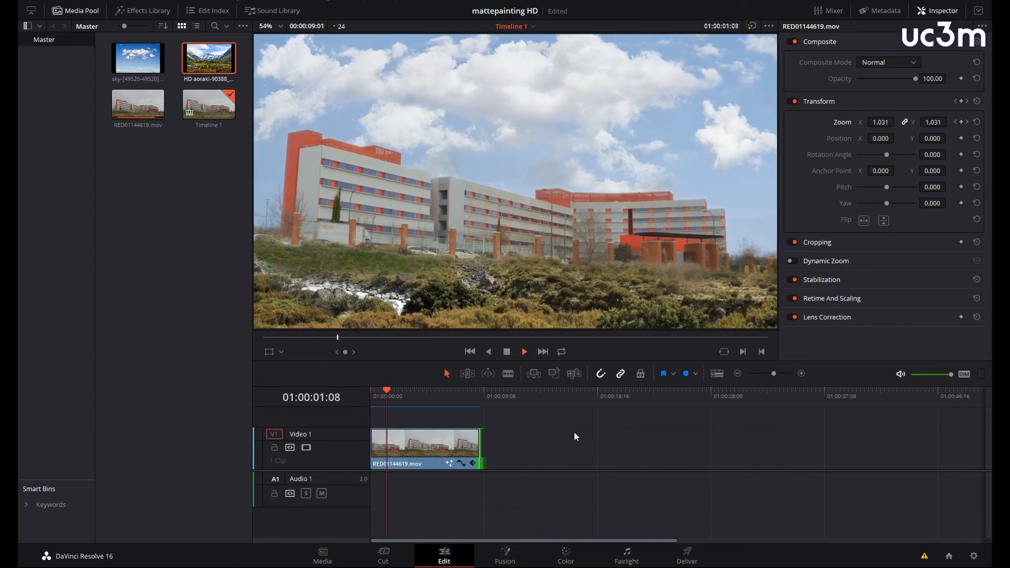